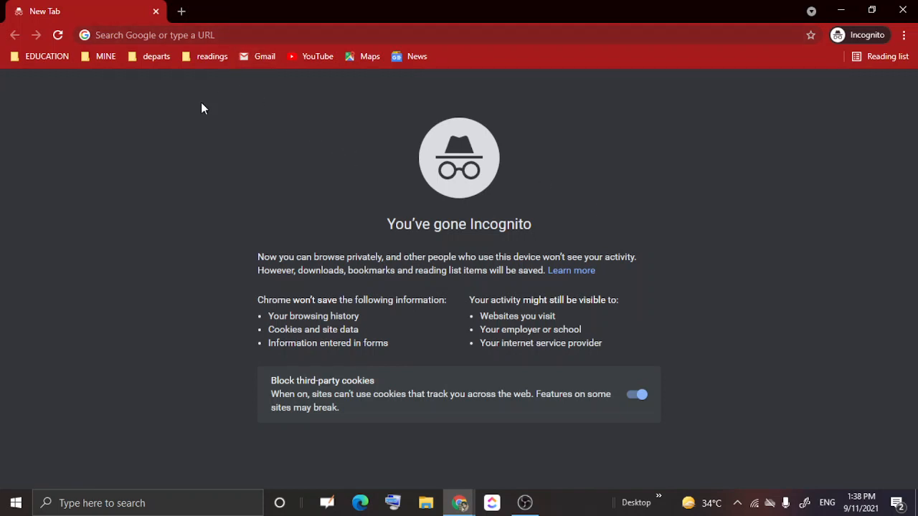
# Load google.com, go to Sign in, and show the Create account options.
pyautogui.click(198, 35)
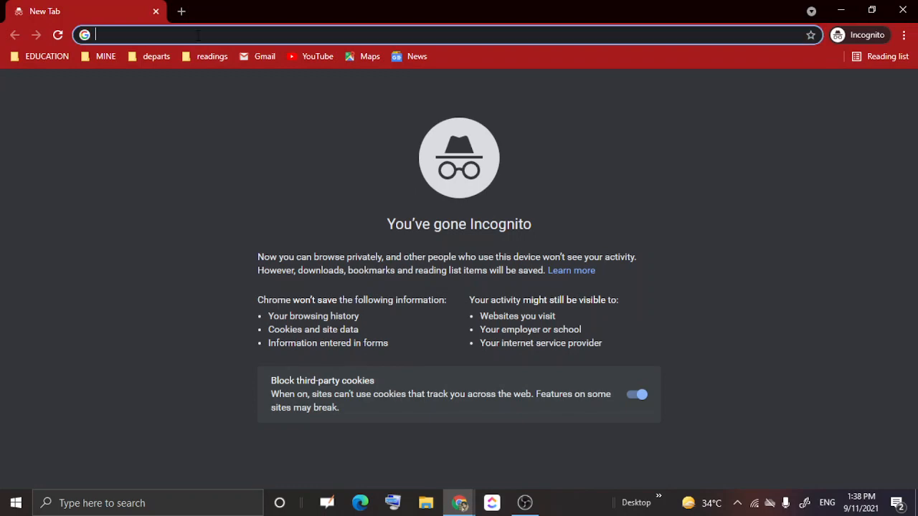
pyautogui.write('googl')
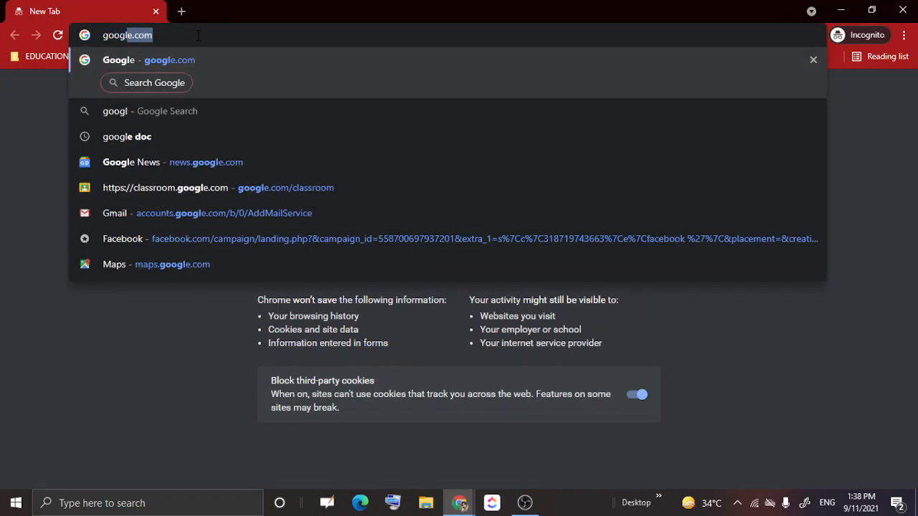
pyautogui.write('e.com')
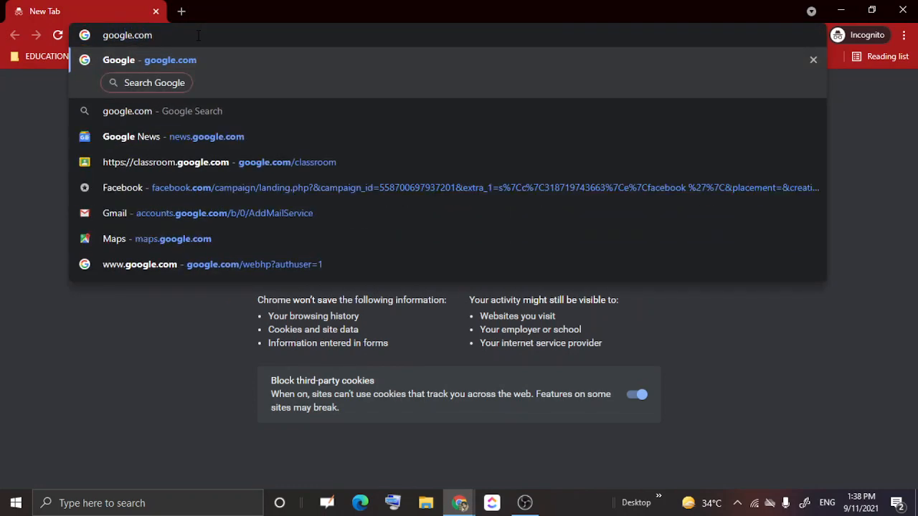
pyautogui.press('Return')
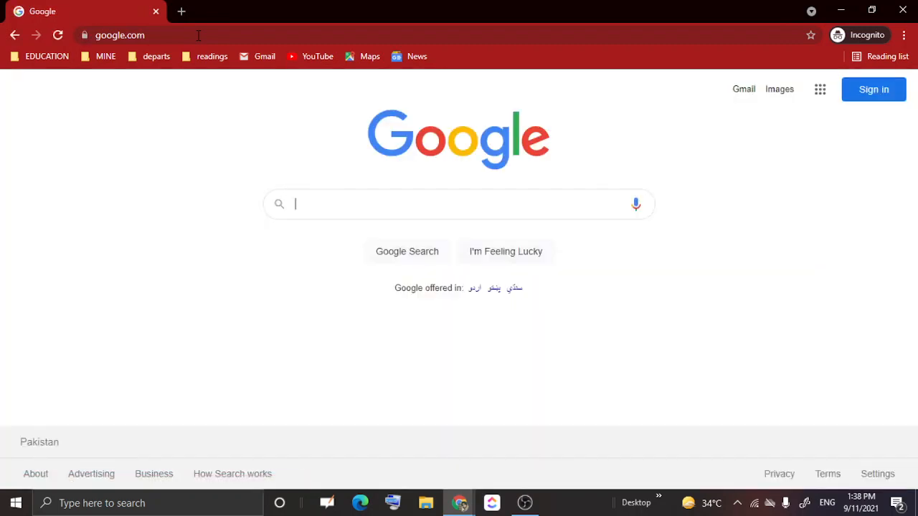
pyautogui.click(866, 89)
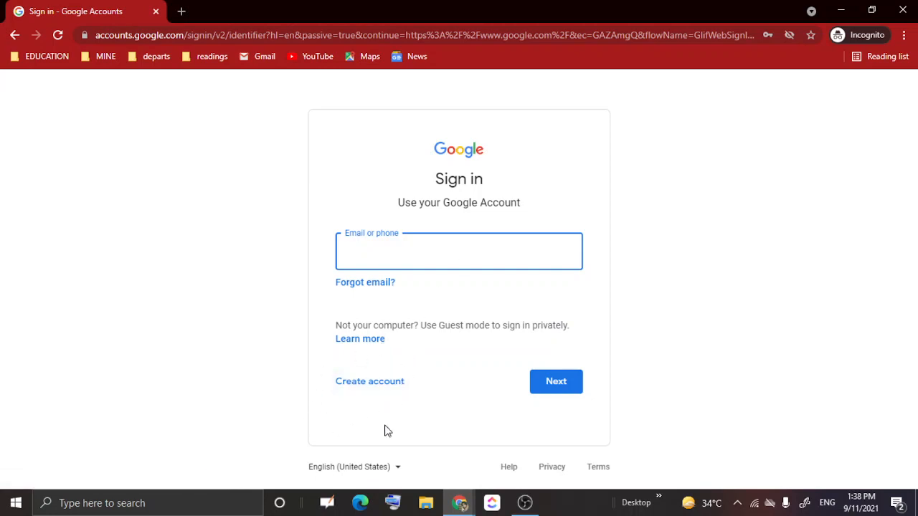
pyautogui.click(345, 391)
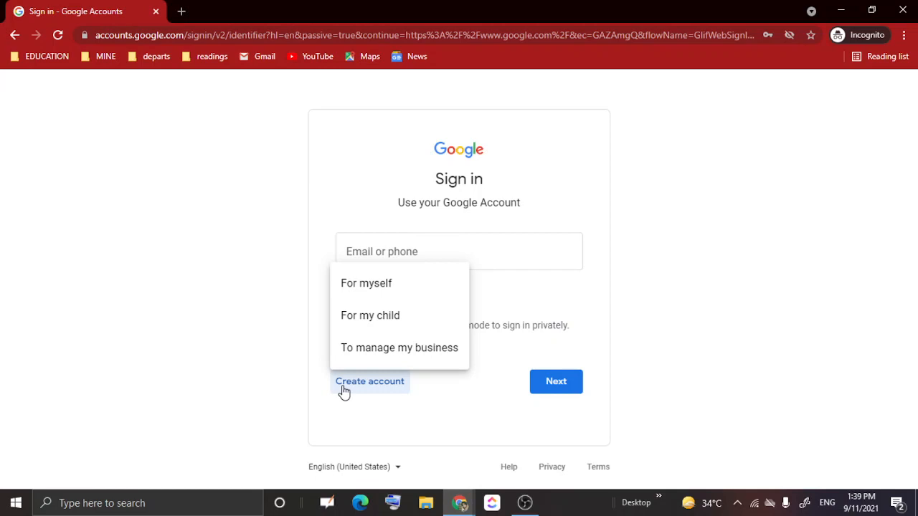
# Choose a personal account and enter the first and last name.
pyautogui.click(387, 278)
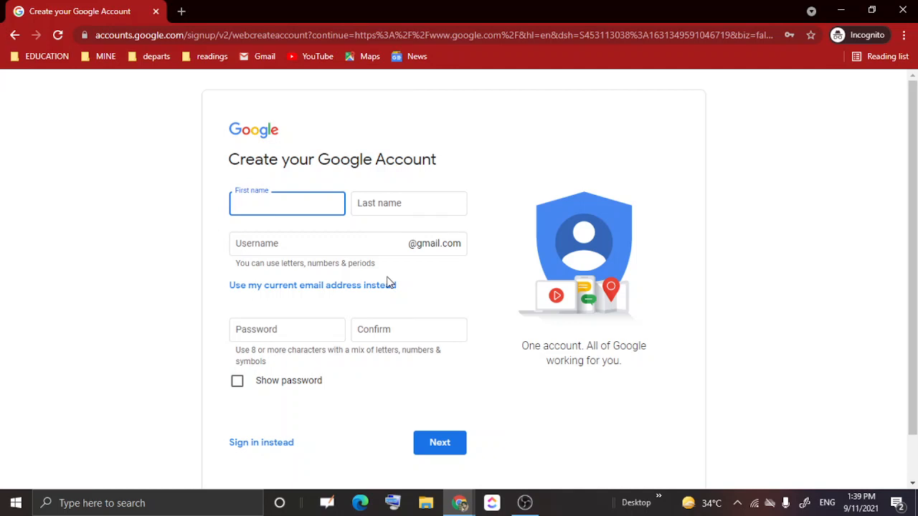
pyautogui.write('SY')
pyautogui.press('BackSpace')
pyautogui.press('Tab')
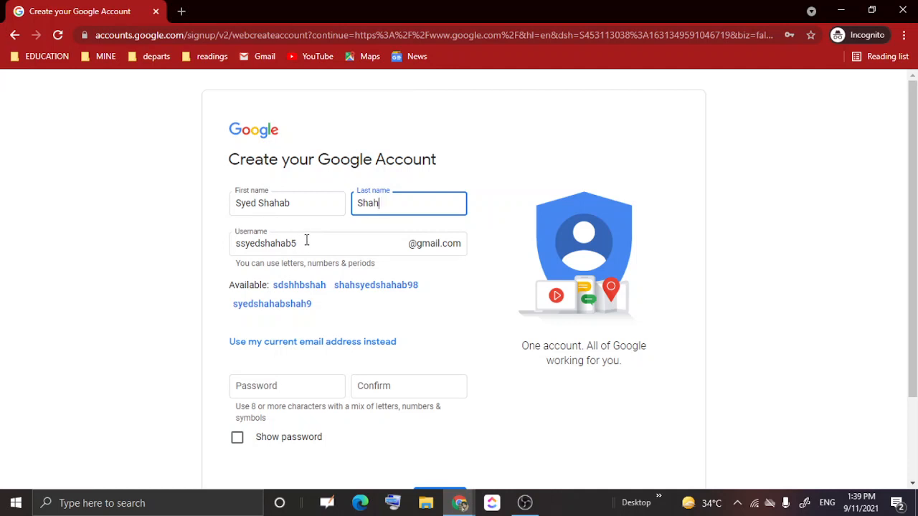
# Replace the suggested username with a custom one, appending digits until it is accepted.
pyautogui.moveTo(305, 239); pyautogui.dragTo(201, 242)
pyautogui.press('BackSpace')
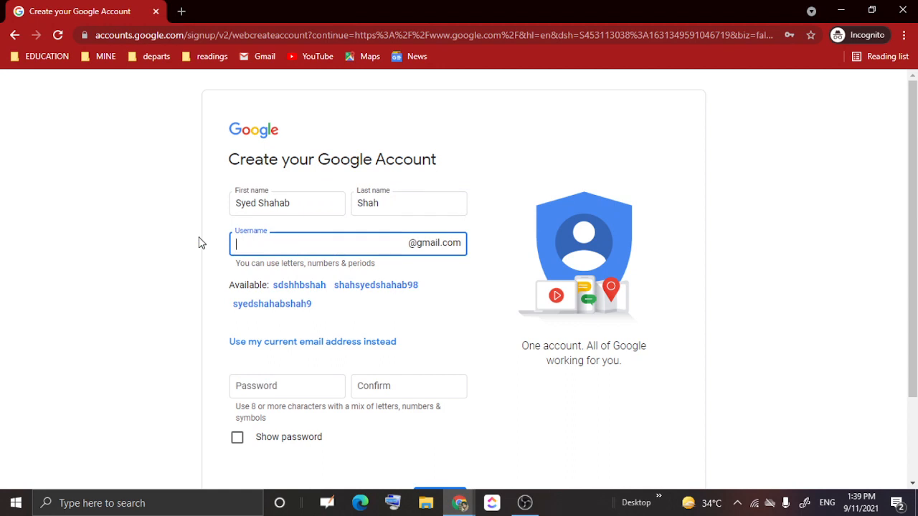
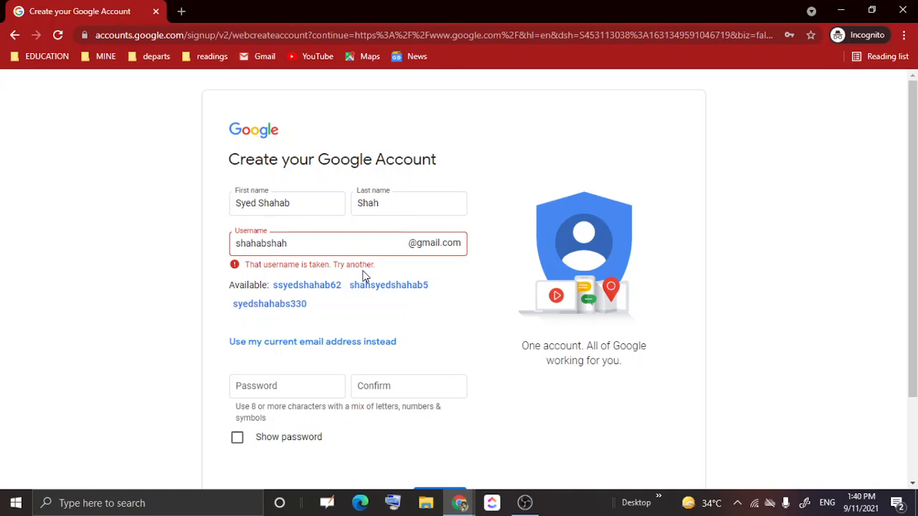
pyautogui.click(319, 243)
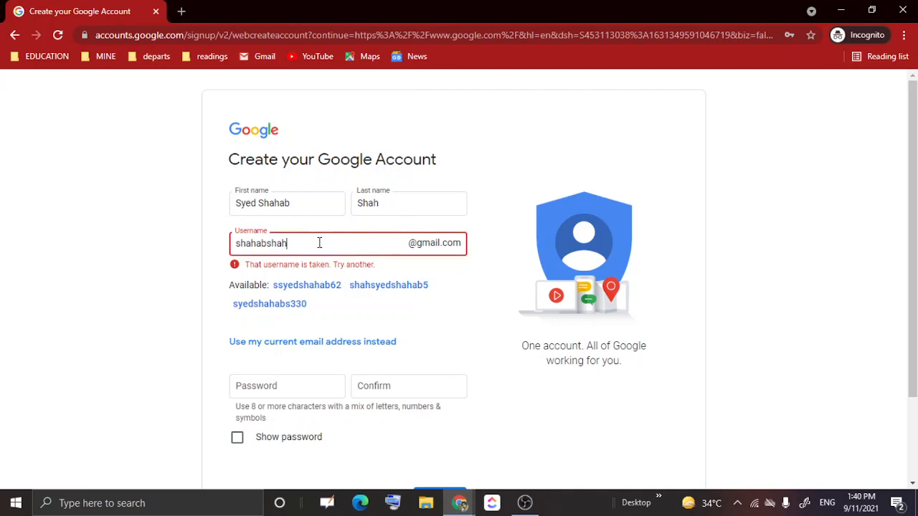
pyautogui.click(466, 314)
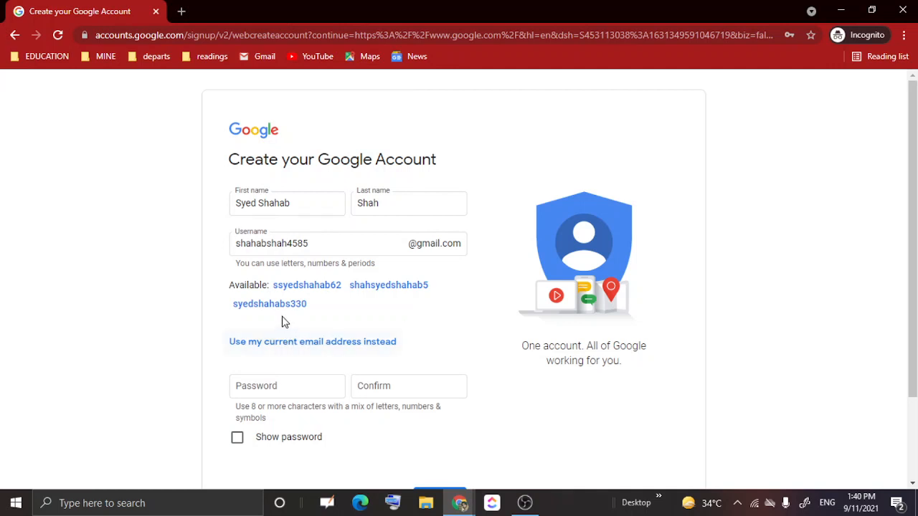
pyautogui.scroll(-2, 283, 314)
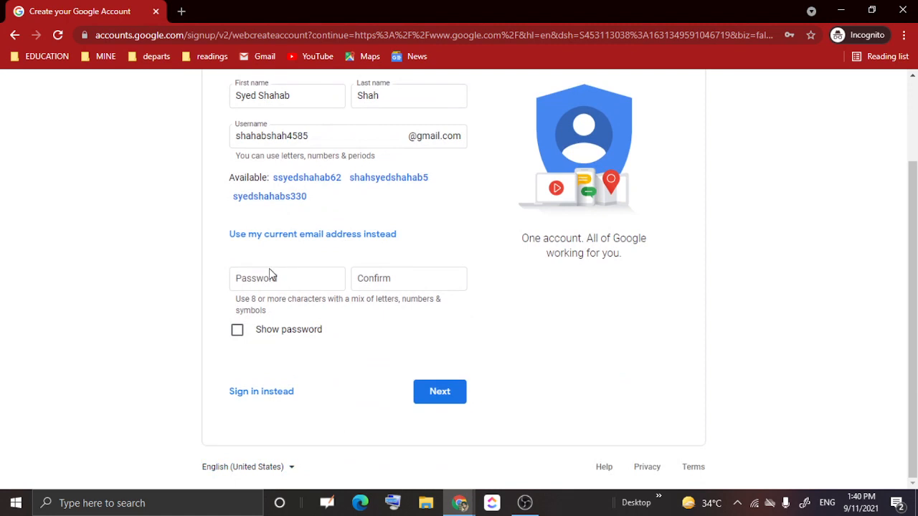
# Enter the account password and its confirmation with Show password ticked.
pyautogui.click(279, 279)
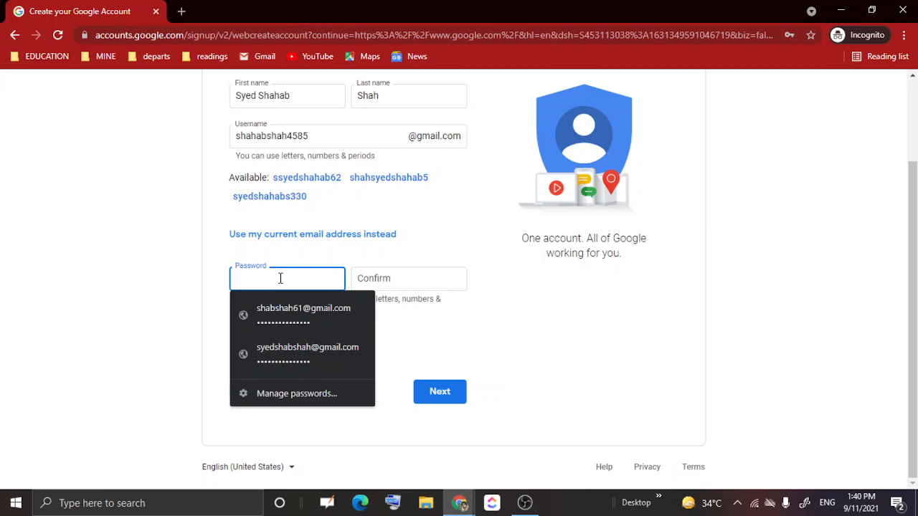
pyautogui.write('•••')
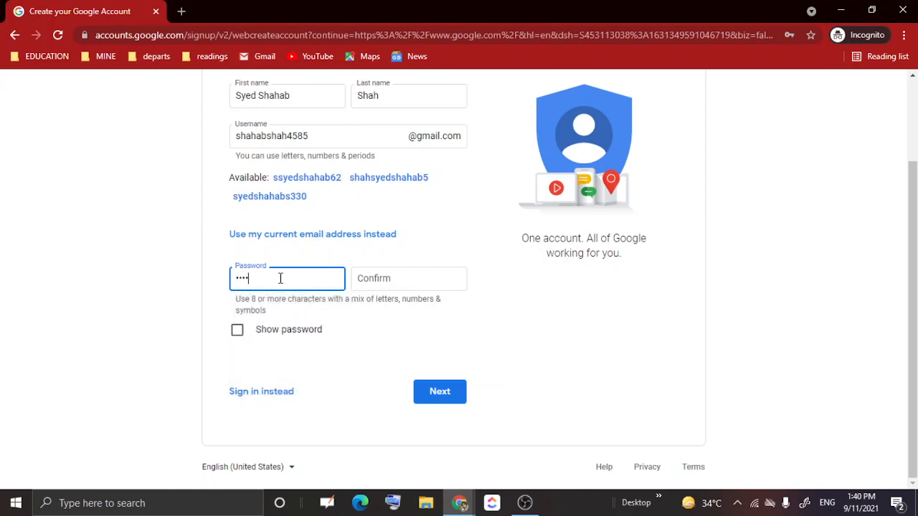
pyautogui.write('•••••')
pyautogui.click(241, 333)
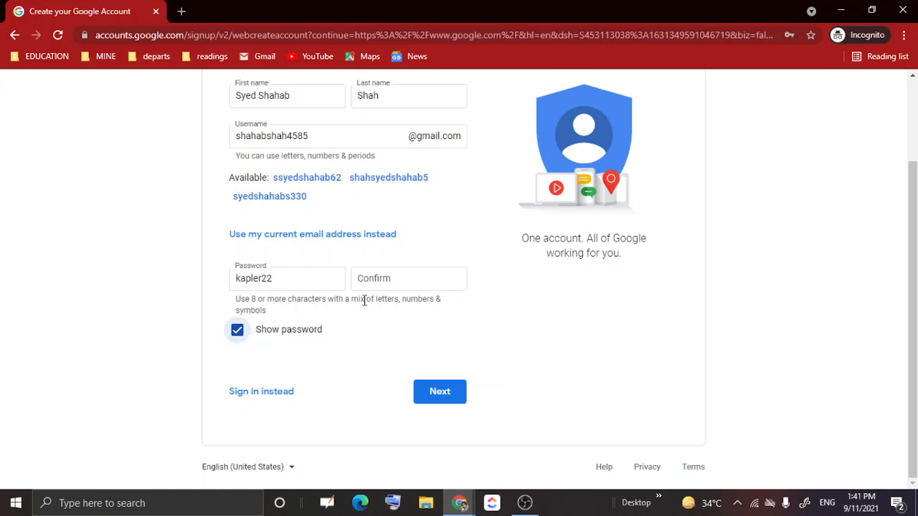
pyautogui.click(393, 283)
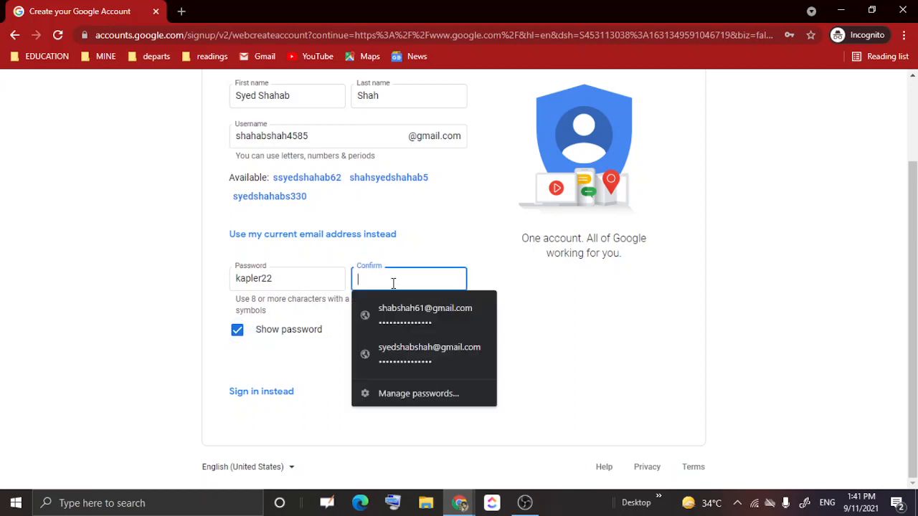
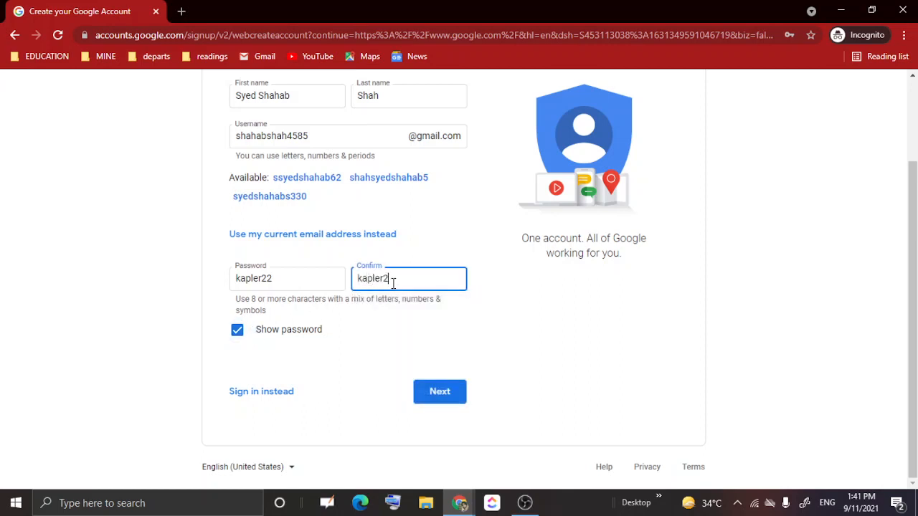
pyautogui.scroll(1, 401, 357)
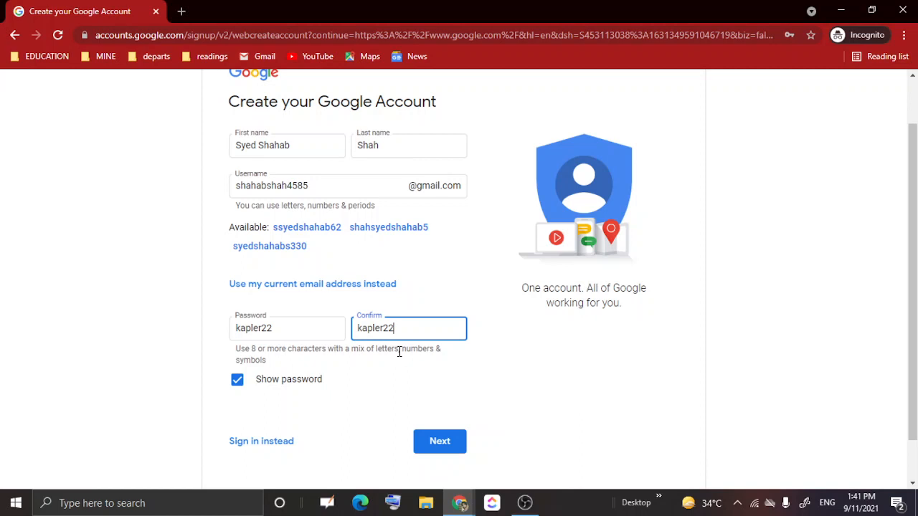
# Submit the name, username and password with Next.
pyautogui.click(439, 441)
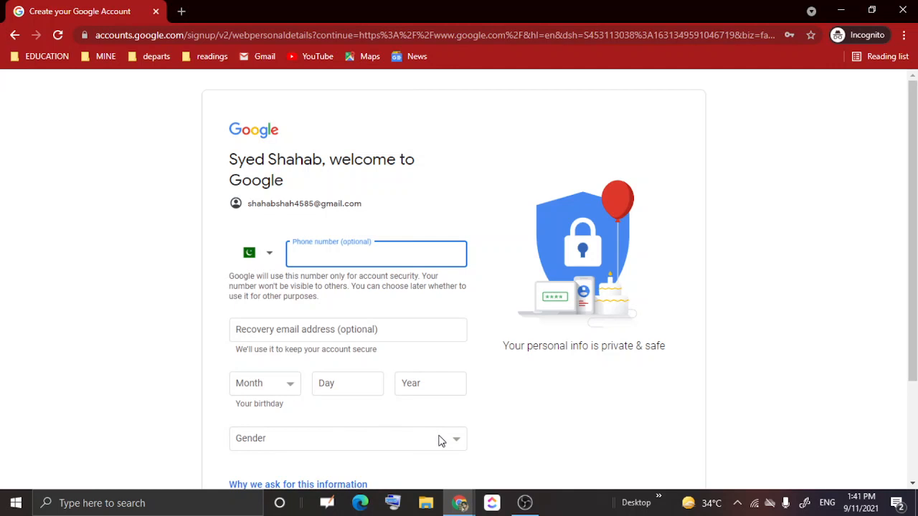
pyautogui.scroll(-2, 579, 340)
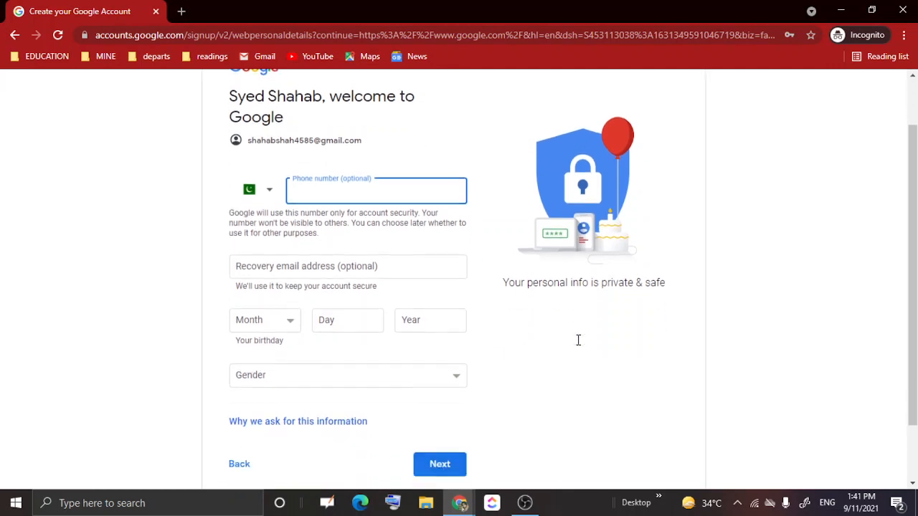
pyautogui.scroll(1, 578, 340)
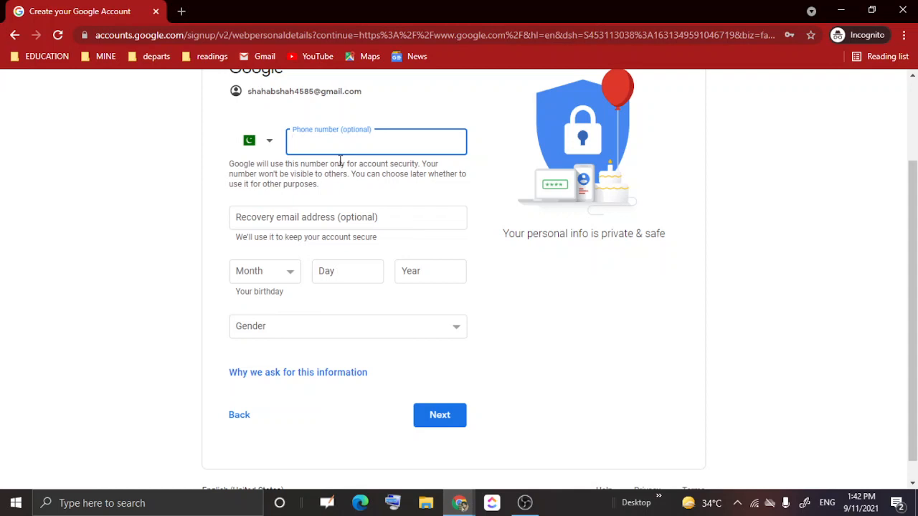
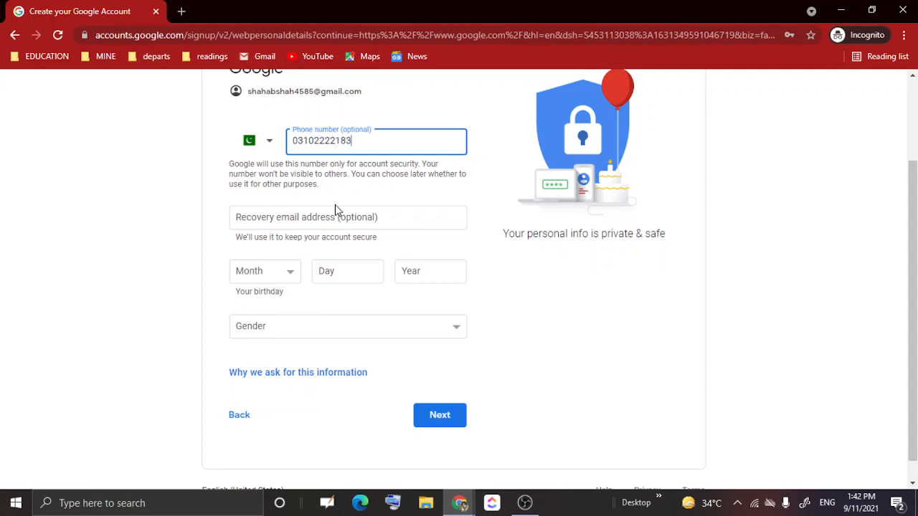
# Enter the phone number and type the recovery email address.
pyautogui.click(299, 222)
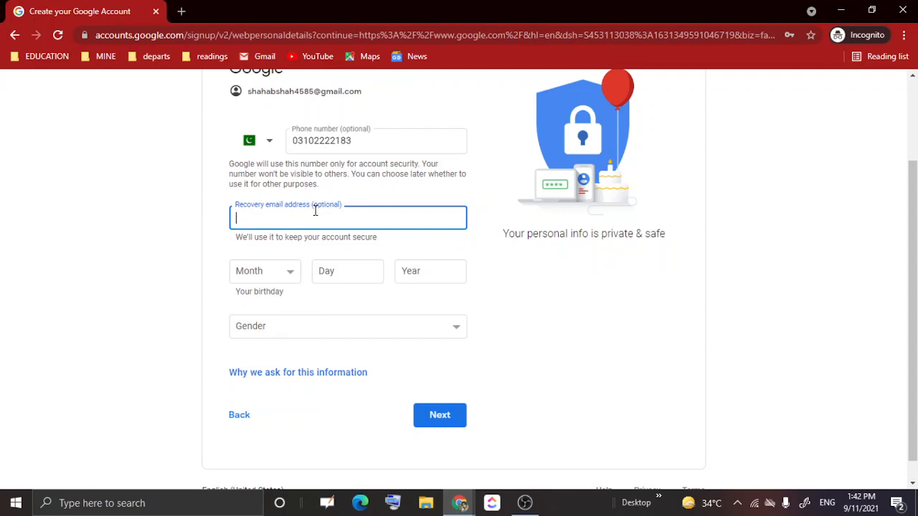
pyautogui.click(498, 272)
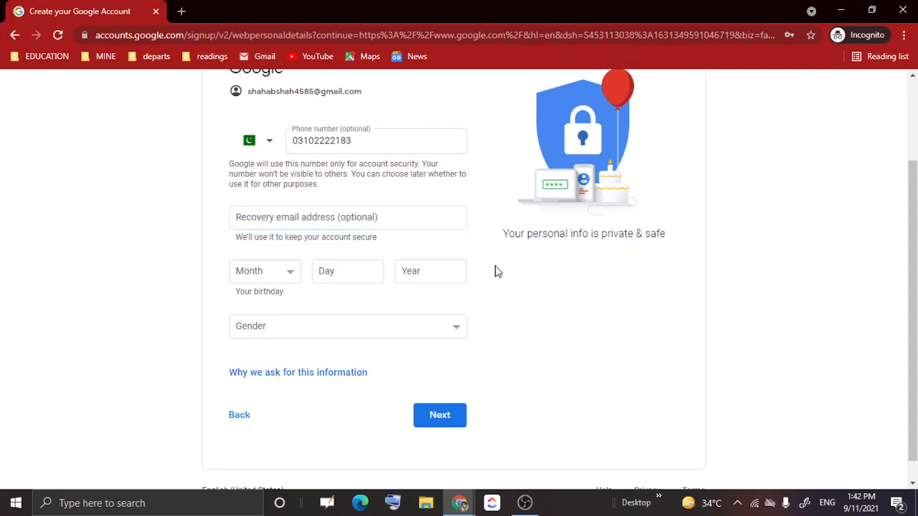
pyautogui.click(360, 216)
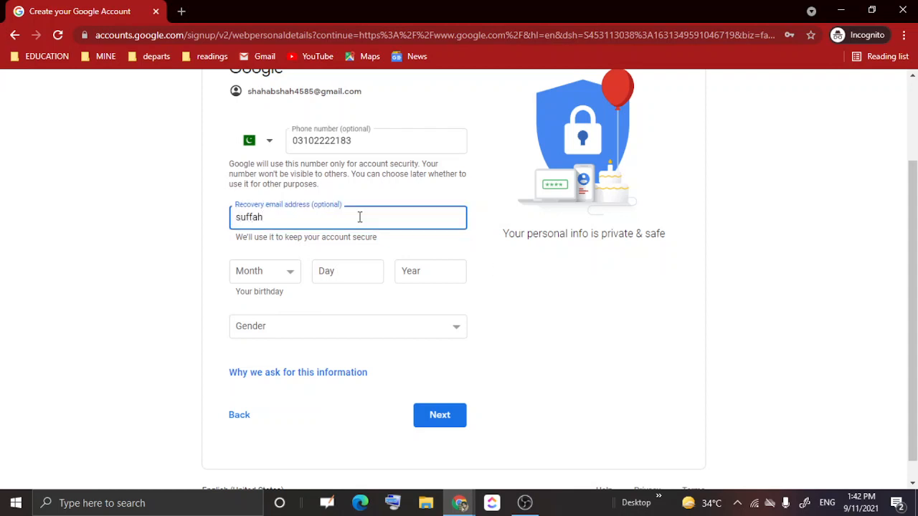
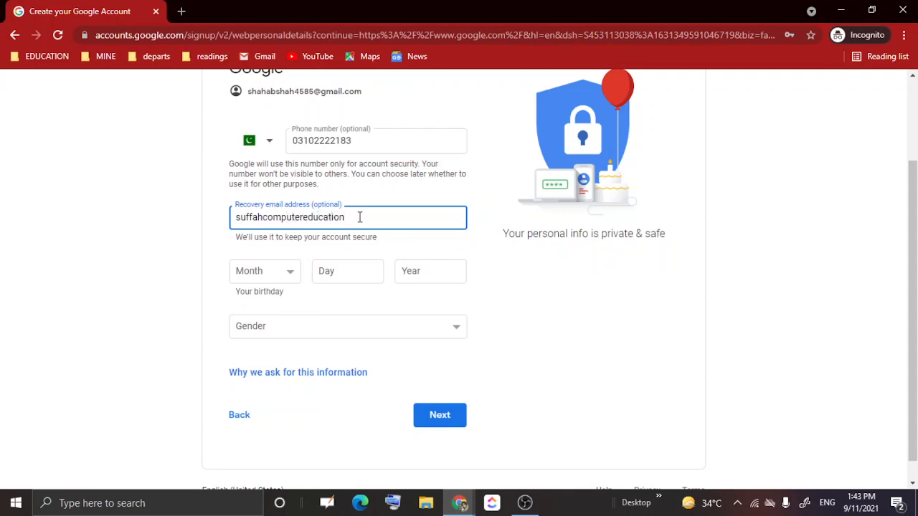
# Set the birthday to June 15, 1992 and gender to Male, then submit.
pyautogui.click(281, 273)
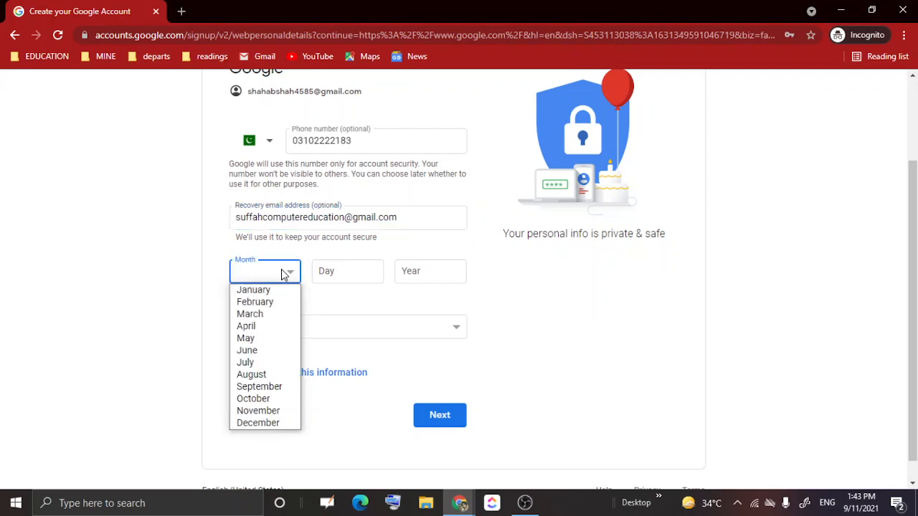
pyautogui.click(257, 351)
pyautogui.click(364, 270)
pyautogui.write('15')
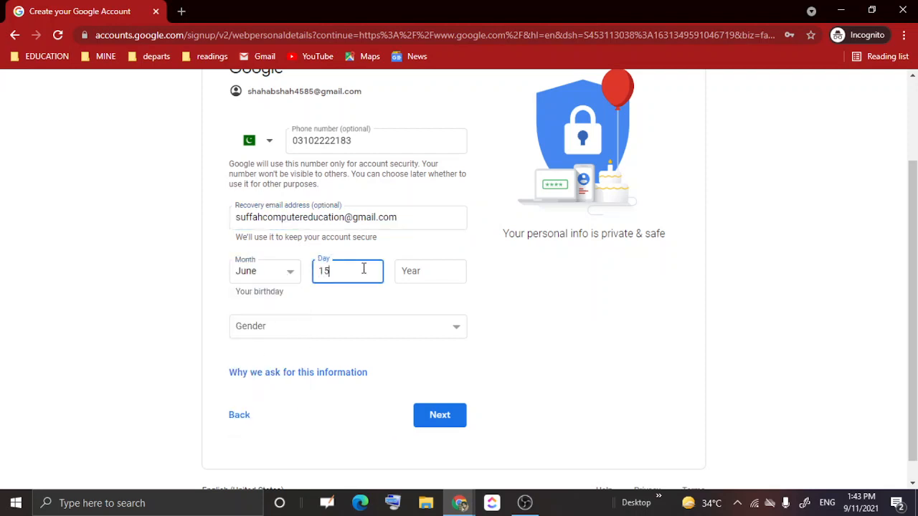
pyautogui.click(430, 270)
pyautogui.write('199')
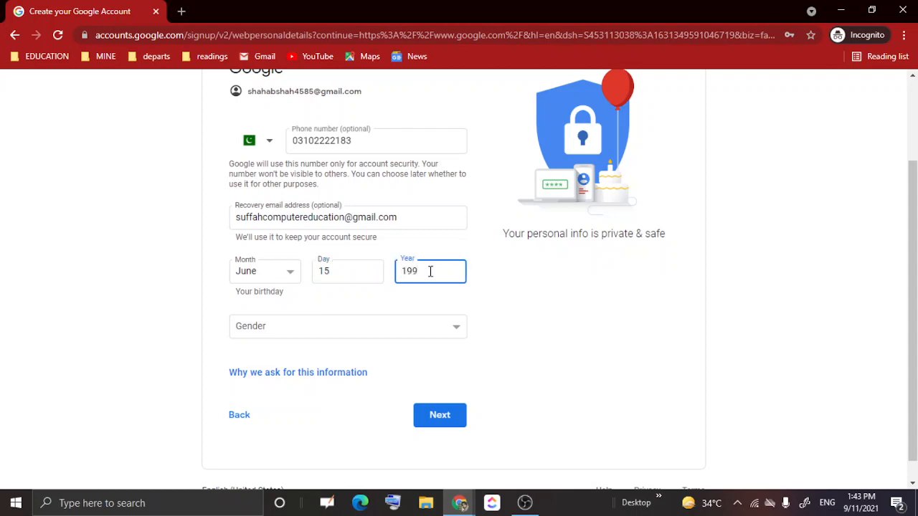
pyautogui.write('2')
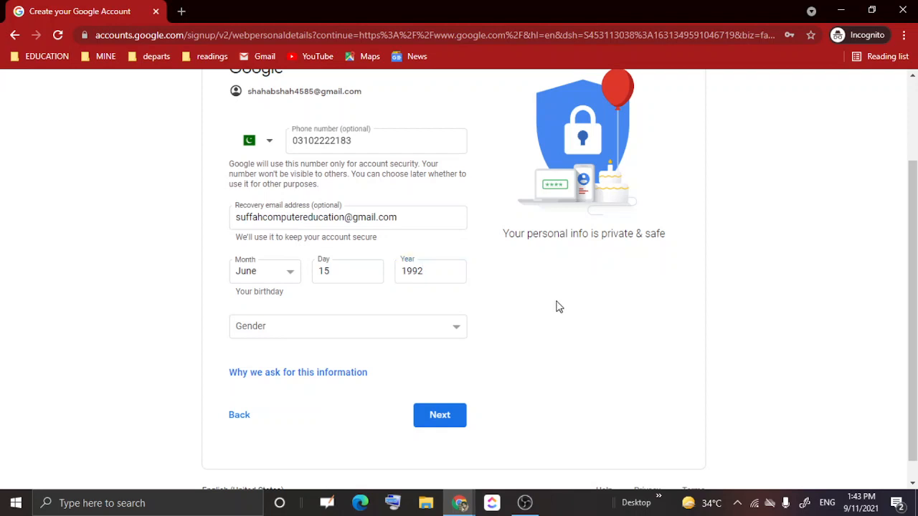
pyautogui.click(414, 331)
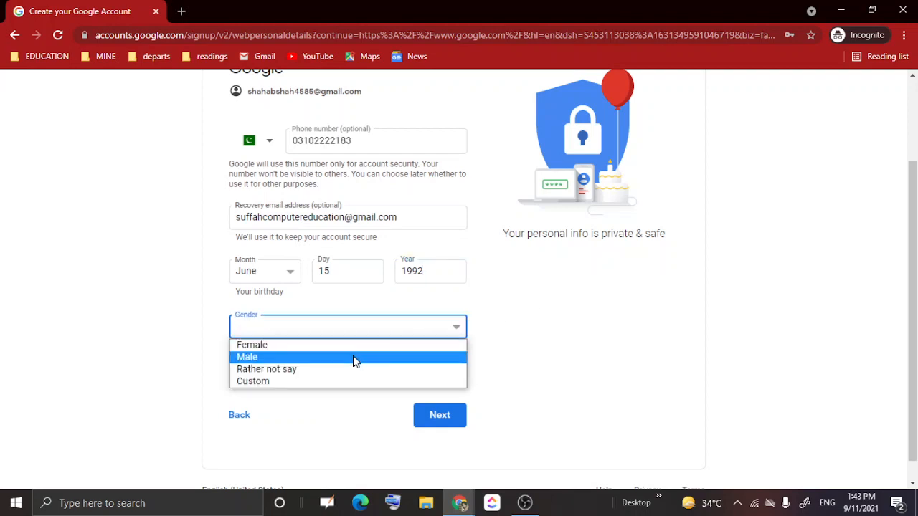
pyautogui.click(353, 357)
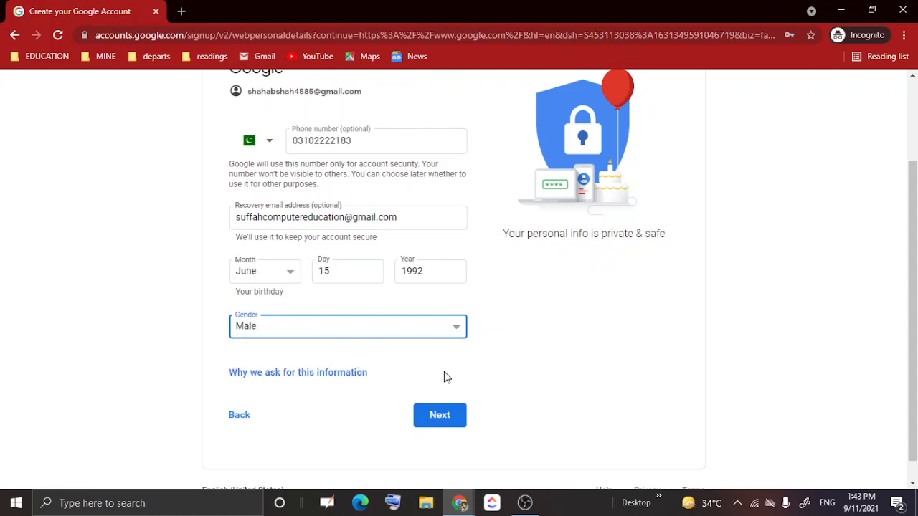
pyautogui.click(441, 420)
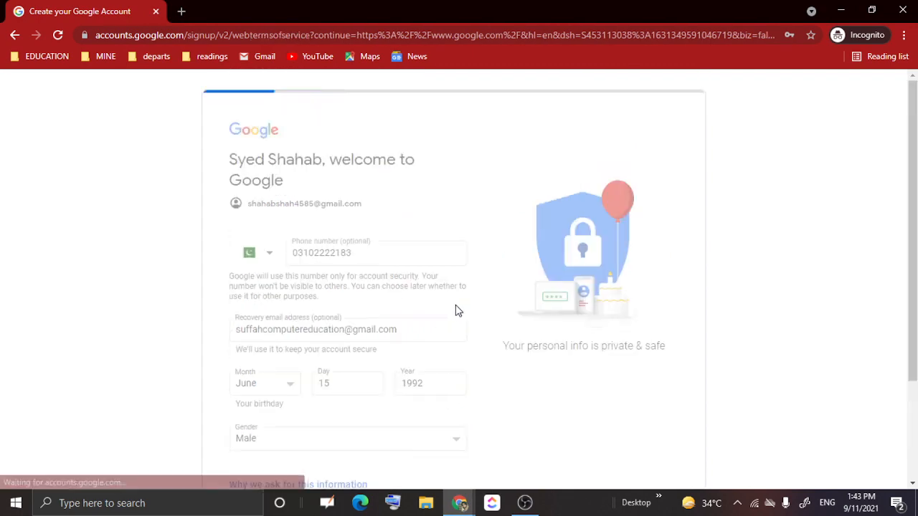
# Scroll through the Privacy and Terms page and accept with I agree.
pyautogui.scroll(-3, 455, 310)
pyautogui.scroll(3, 456, 311)
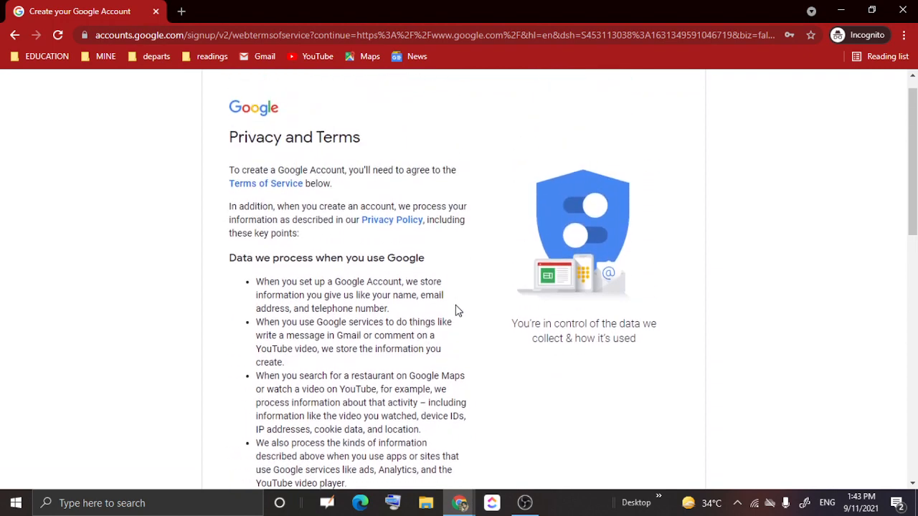
pyautogui.scroll(-4, 456, 310)
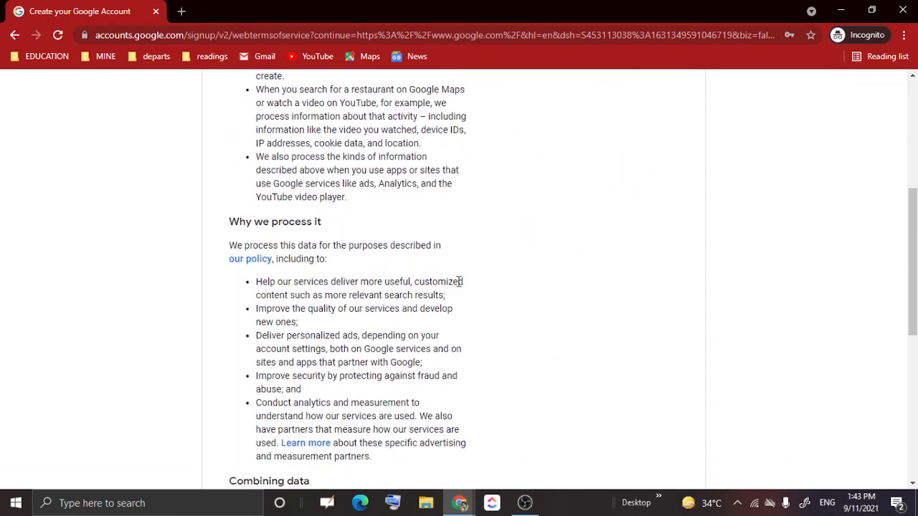
pyautogui.scroll(-4, 459, 281)
pyautogui.scroll(-2, 462, 278)
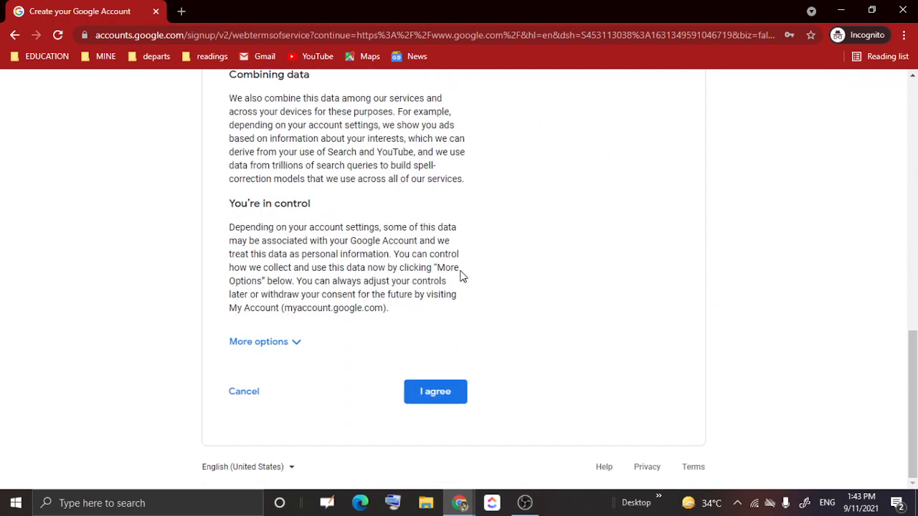
pyautogui.click(457, 394)
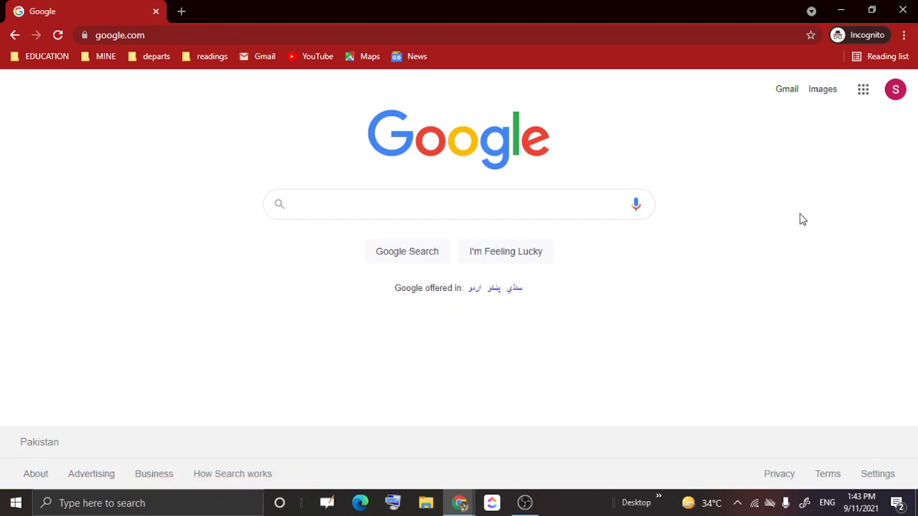
# Sign out of the new account from the avatar menu.
pyautogui.click(892, 99)
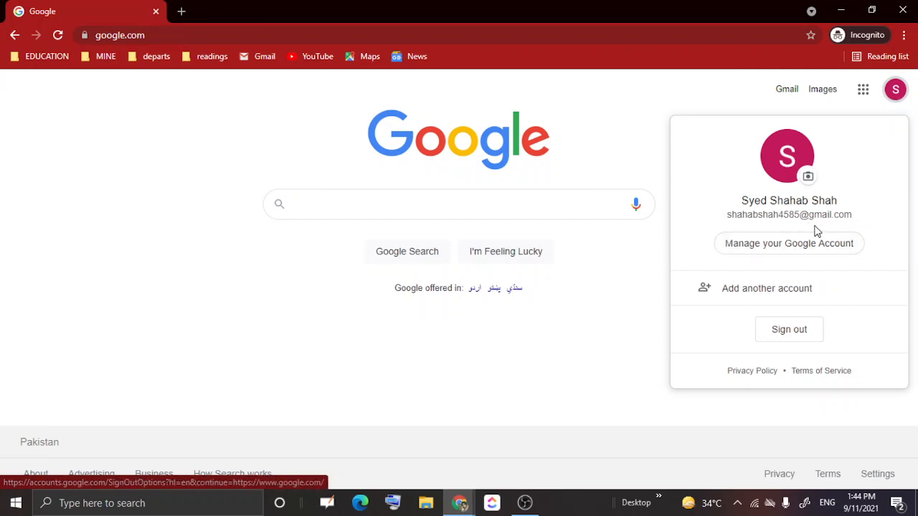
pyautogui.click(781, 334)
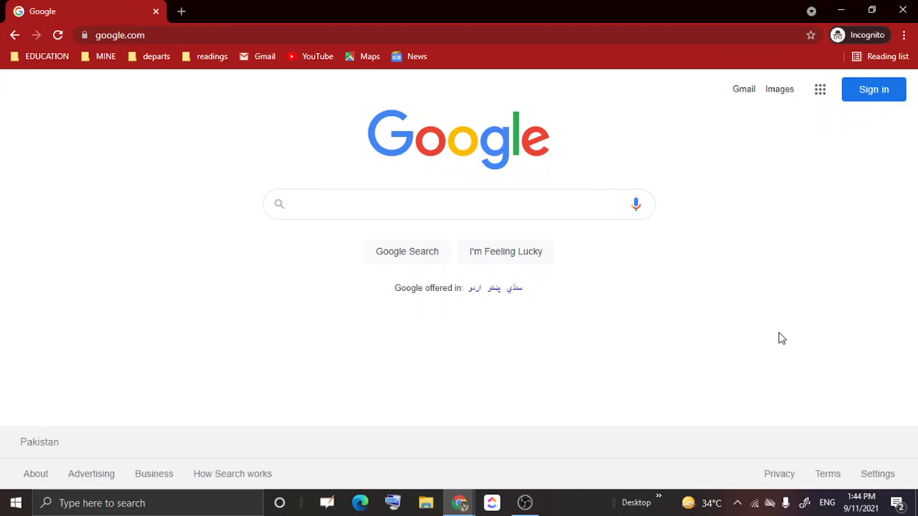
# Sign back in by choosing the new account and entering its password.
pyautogui.click(866, 100)
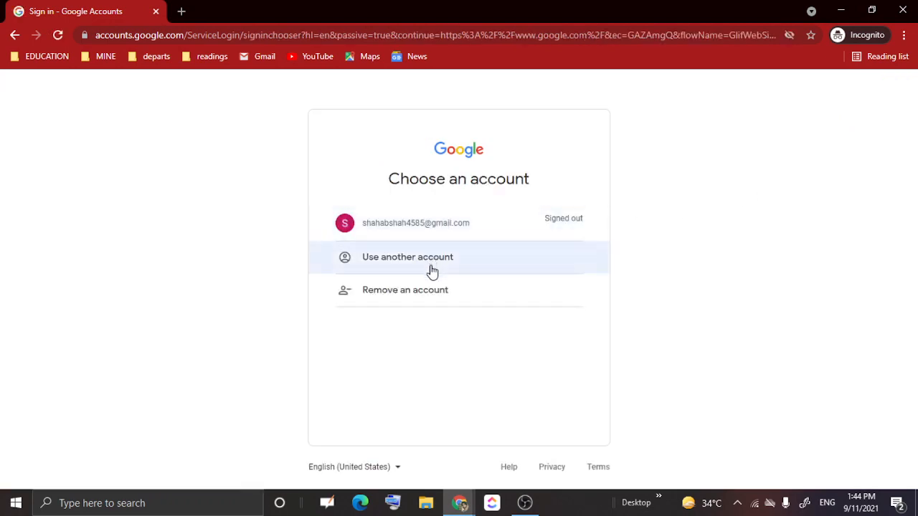
pyautogui.click(446, 225)
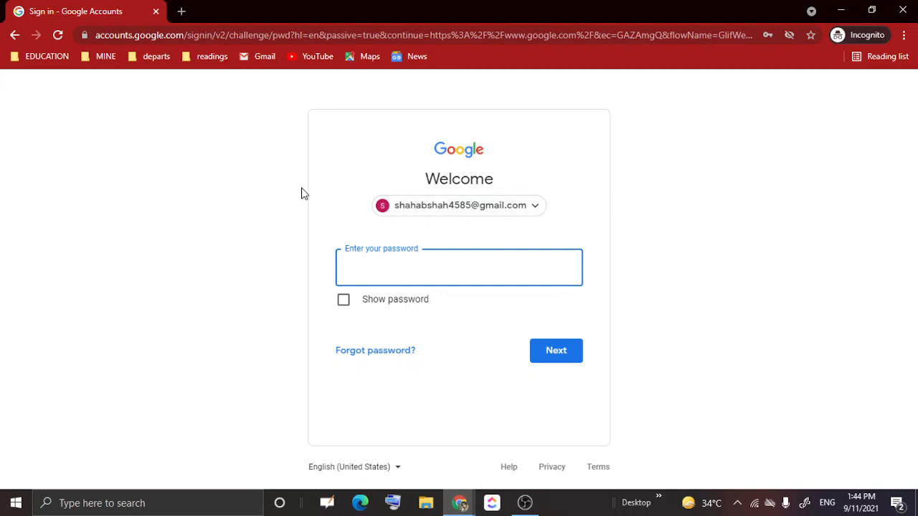
pyautogui.write('••••••••')
pyautogui.press('Return')
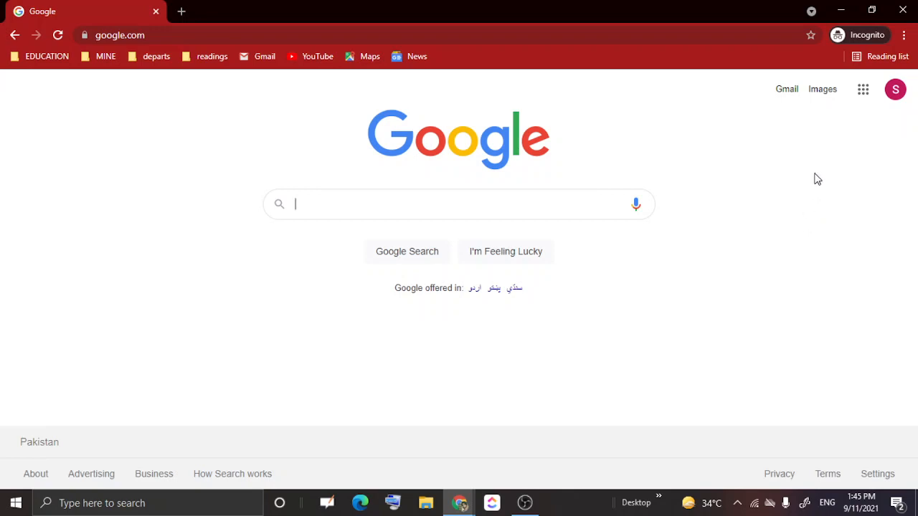
# Launch Classroom from the Google apps grid.
pyautogui.click(865, 93)
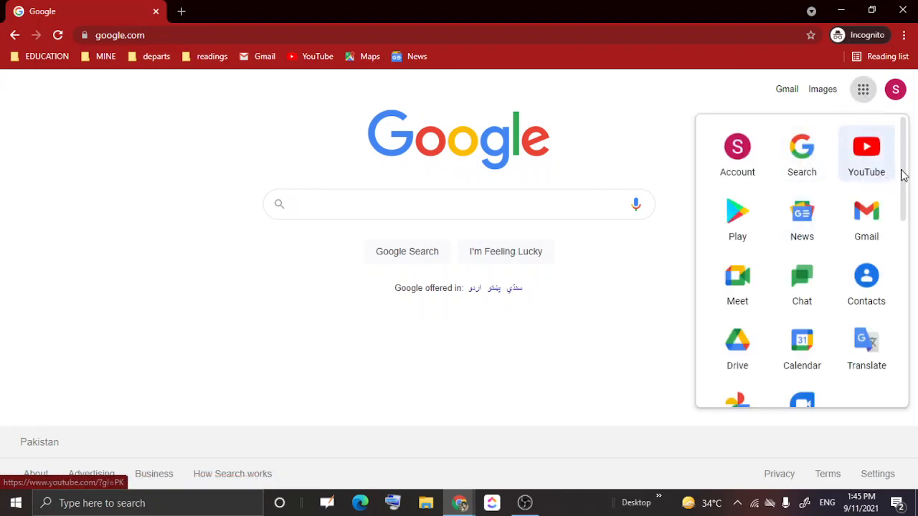
pyautogui.moveTo(905, 178); pyautogui.dragTo(907, 302)
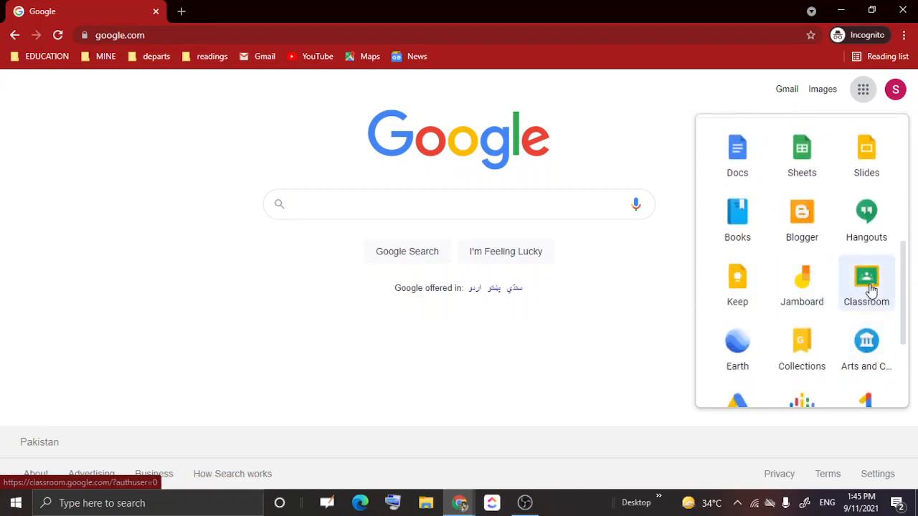
pyautogui.click(871, 289)
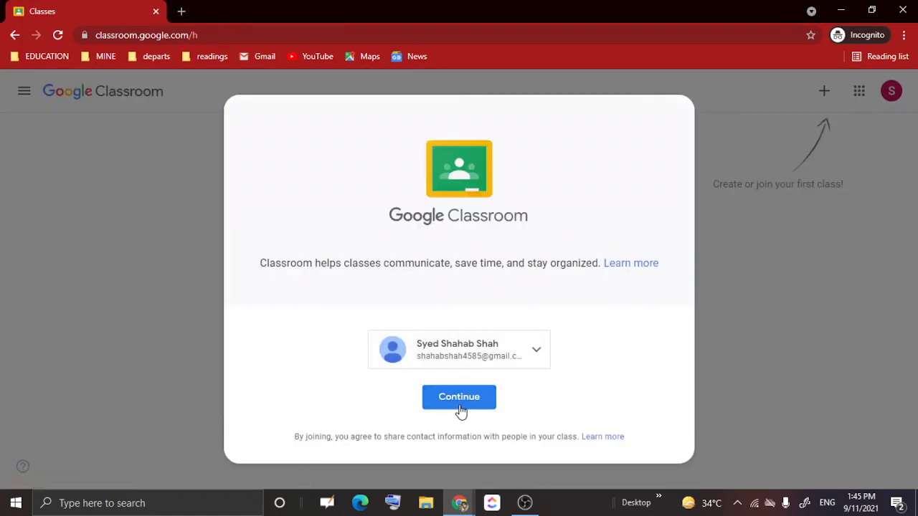
# Pick the new account in the chooser and continue into Classroom.
pyautogui.click(532, 360)
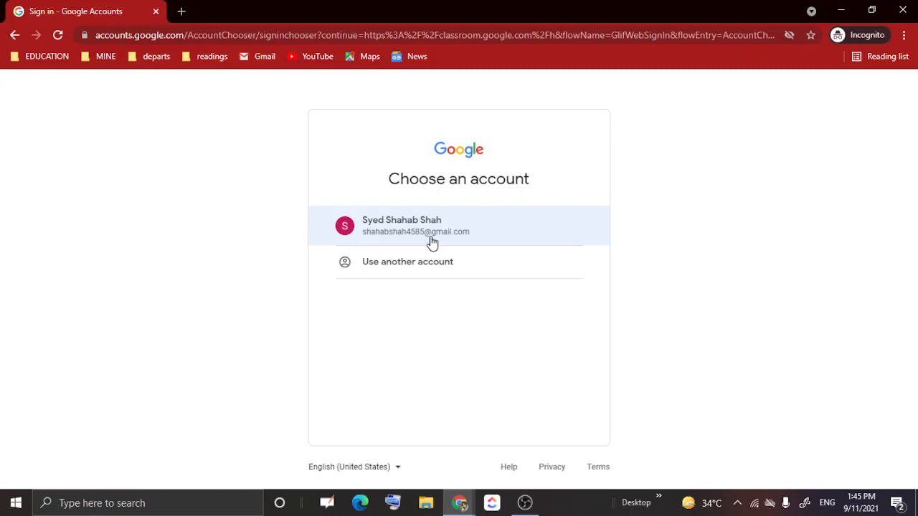
pyautogui.click(432, 243)
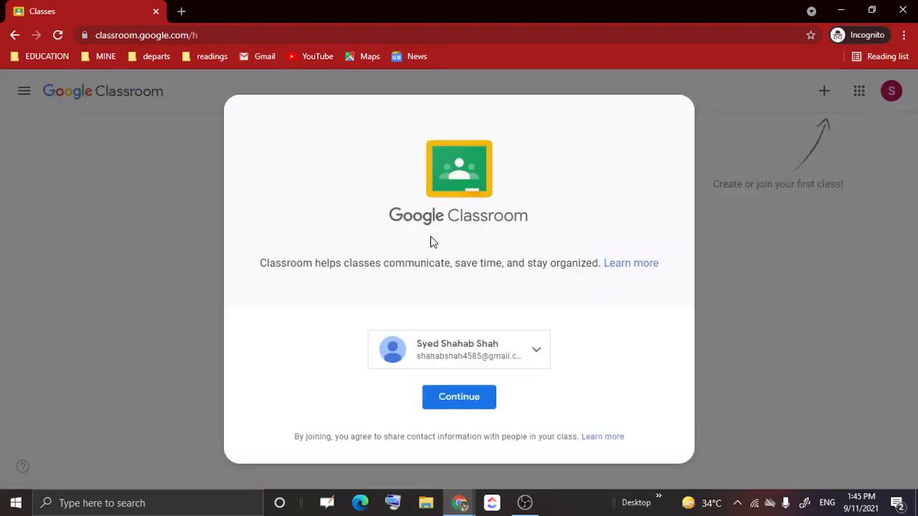
pyautogui.click(474, 401)
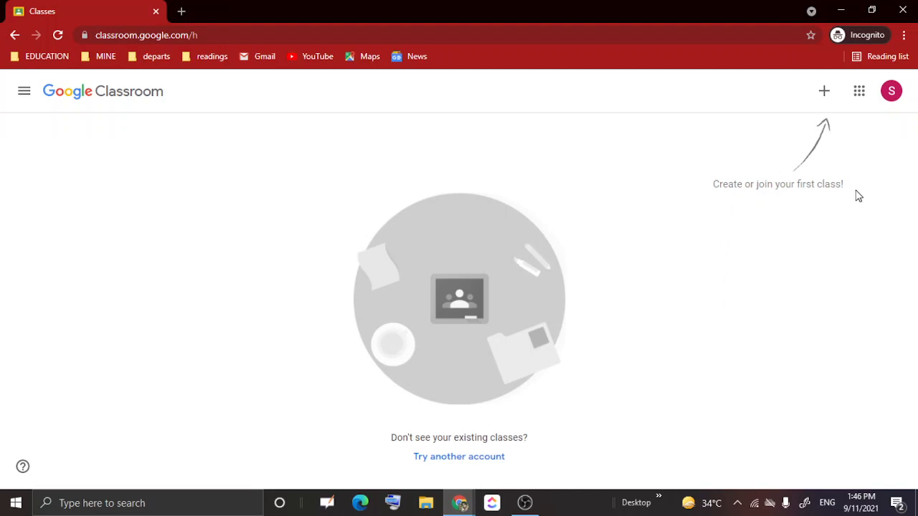
# Join Fake Class by pasting the teacher's class code into the Join class dialog.
pyautogui.click(823, 96)
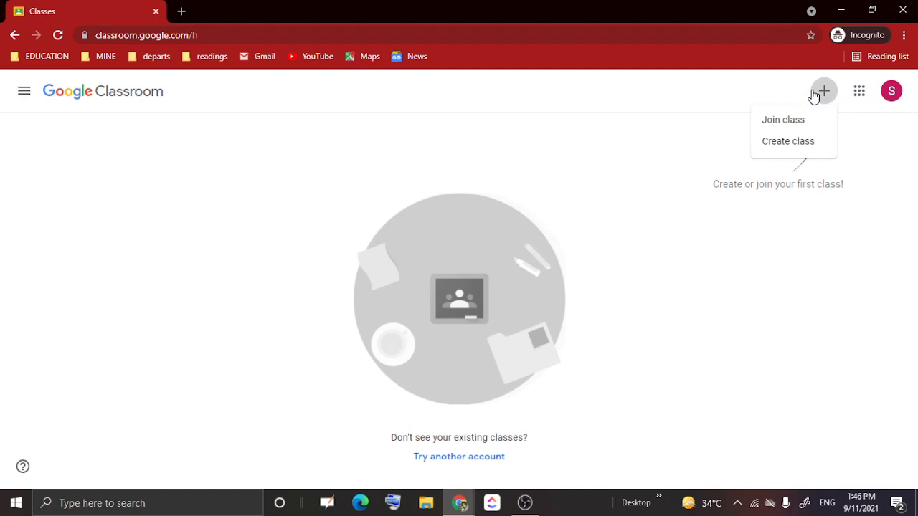
pyautogui.click(787, 128)
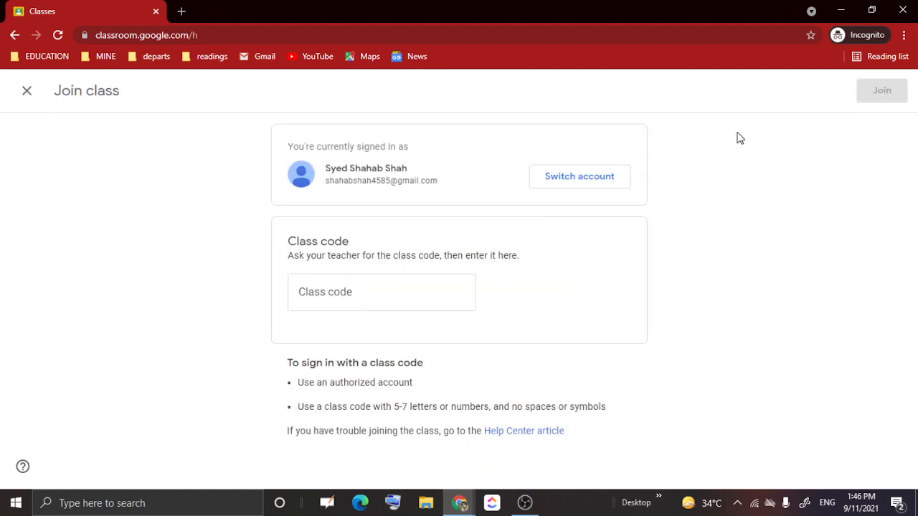
pyautogui.click(408, 291)
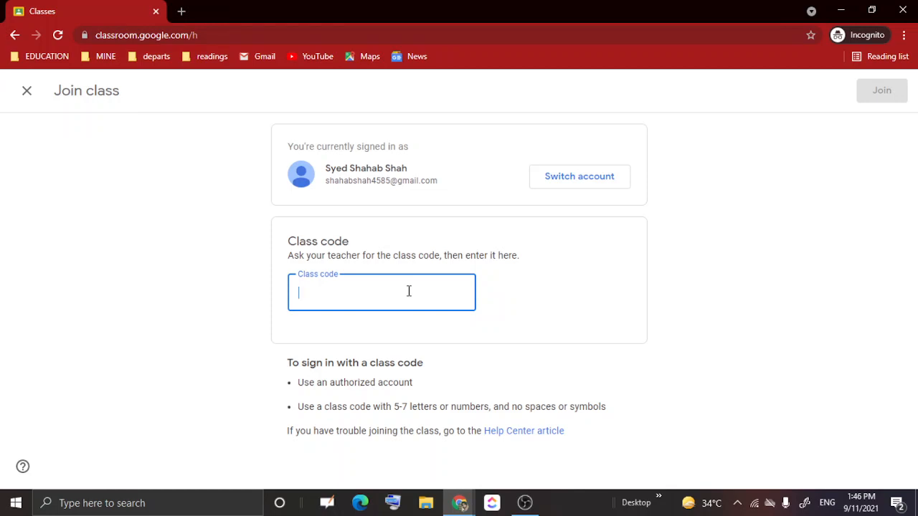
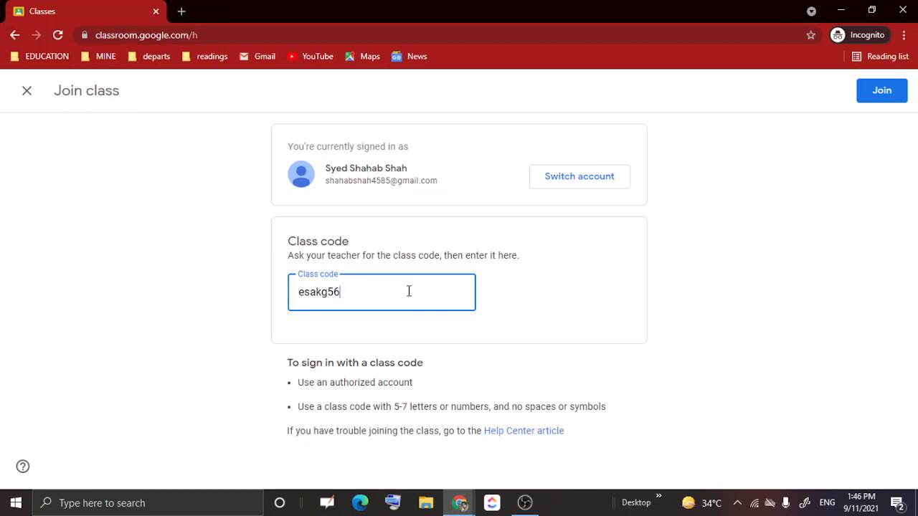
pyautogui.click(878, 97)
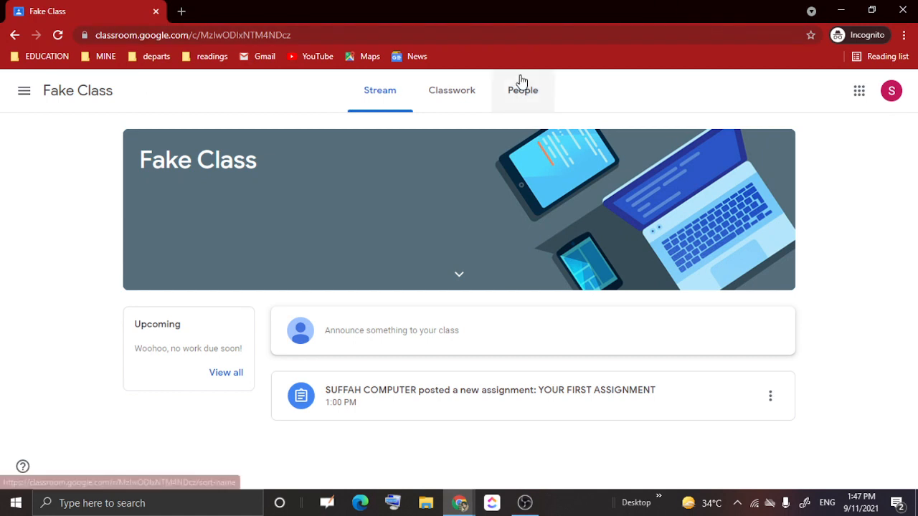
pyautogui.moveTo(256, 160); pyautogui.dragTo(141, 162)
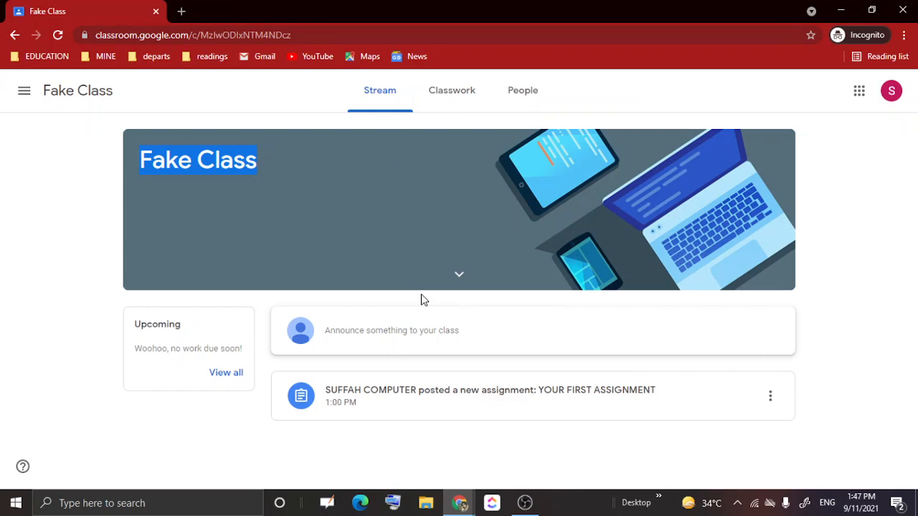
# From Classwork, dismiss the topic tip and open the YOUR FIRST ASSIGNMENT details page.
pyautogui.click(467, 89)
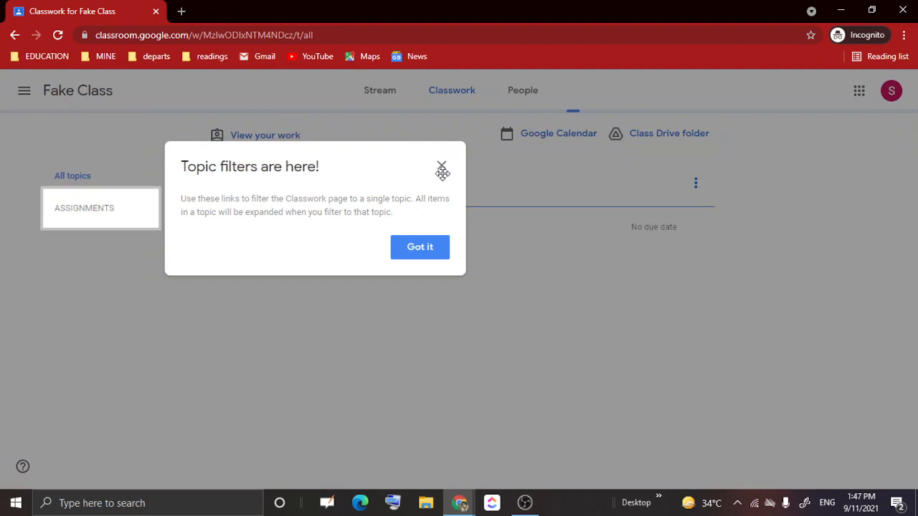
pyautogui.click(442, 169)
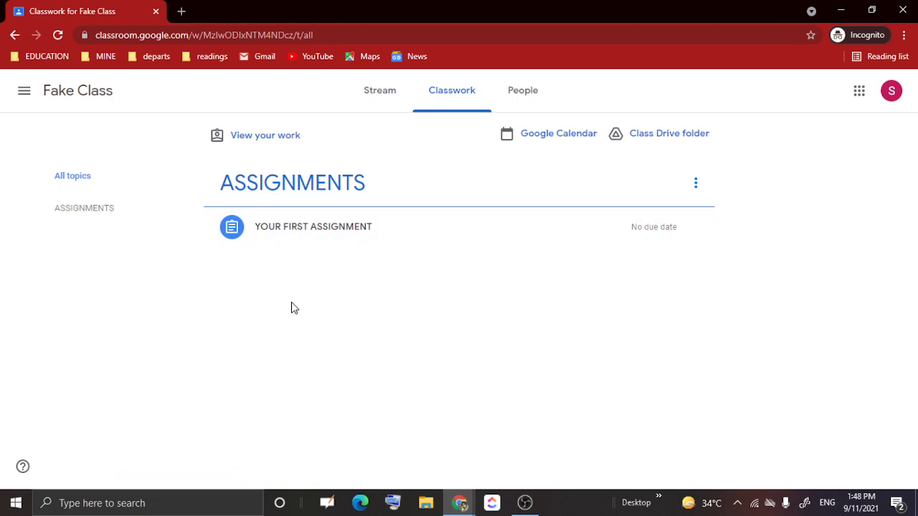
pyautogui.click(274, 246)
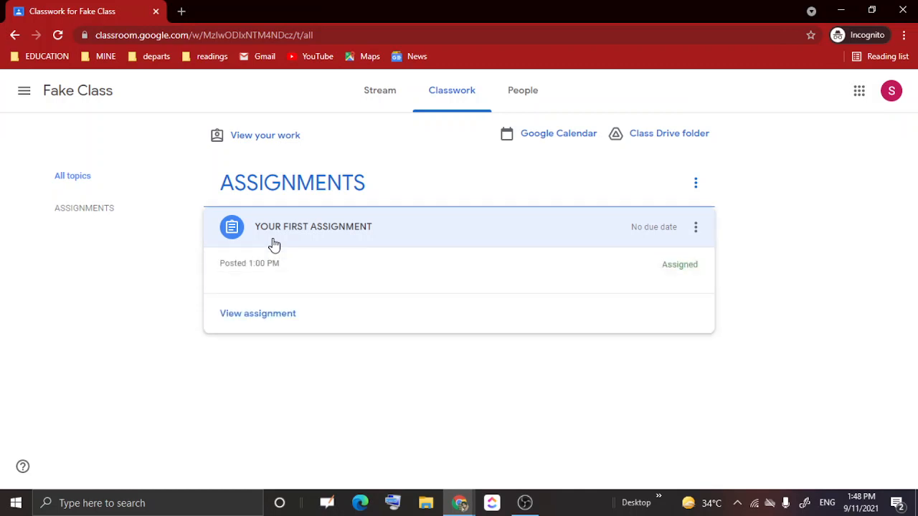
pyautogui.click(261, 316)
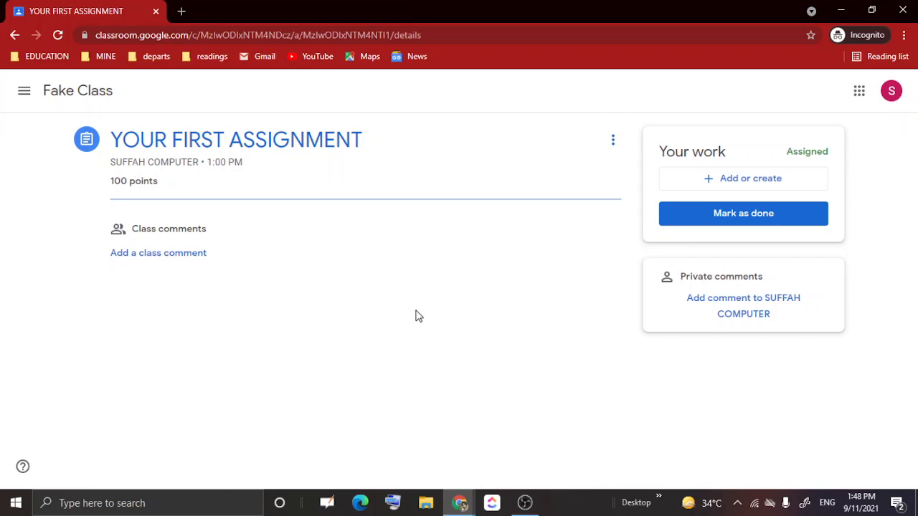
# Start attaching a file from the computer via Add or create > File and Browse.
pyautogui.click(739, 183)
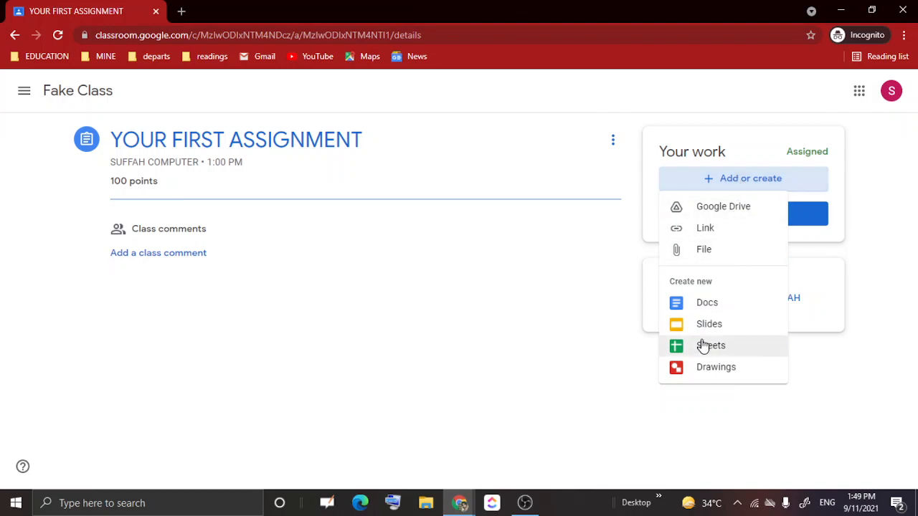
pyautogui.click(727, 247)
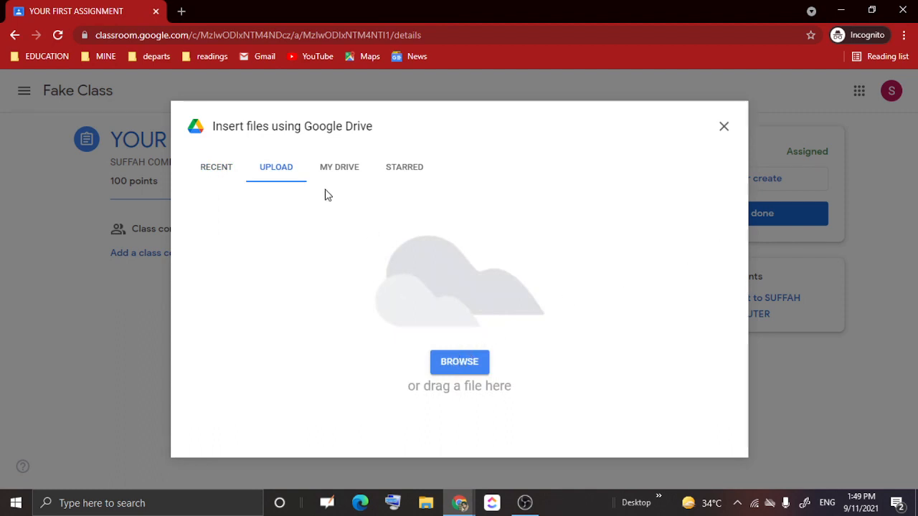
pyautogui.click(474, 364)
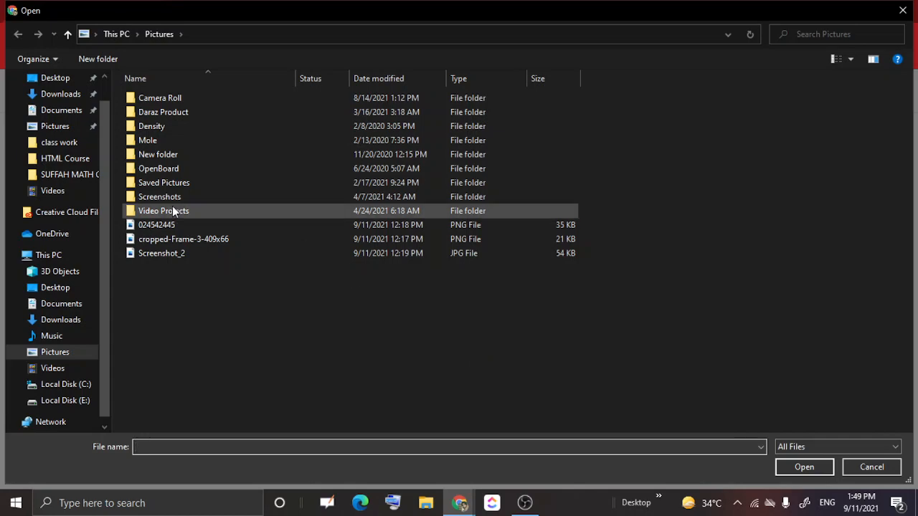
# Upload AKU PHYSICS ASSIGNMENT 01 (PDF) and AKU PHYSICS ASSIGNMENT 01, N2002 (Word) from Documents > AKU PYSICS.
pyautogui.click(67, 112)
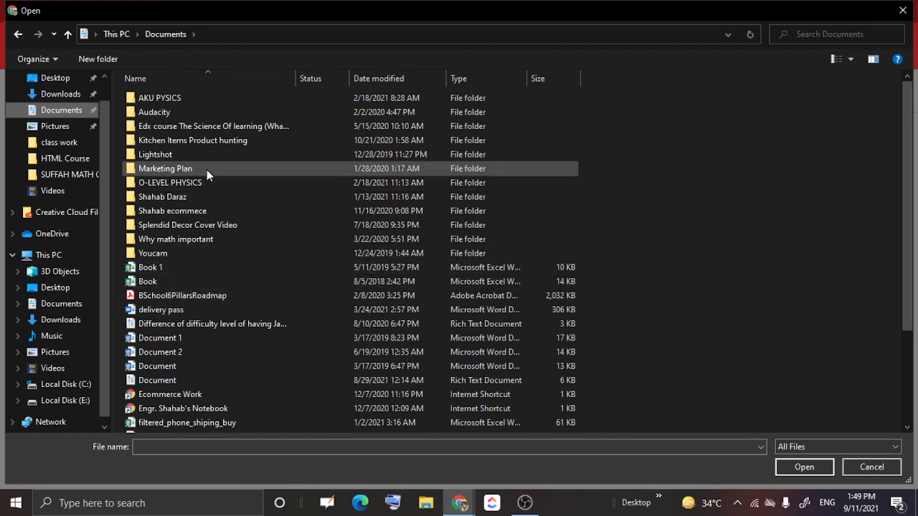
pyautogui.doubleClick(174, 100)
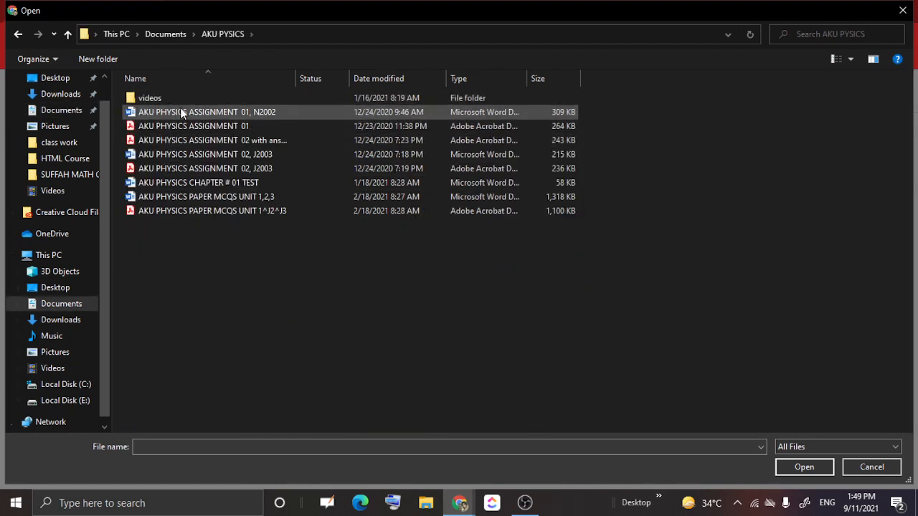
pyautogui.click(175, 117)
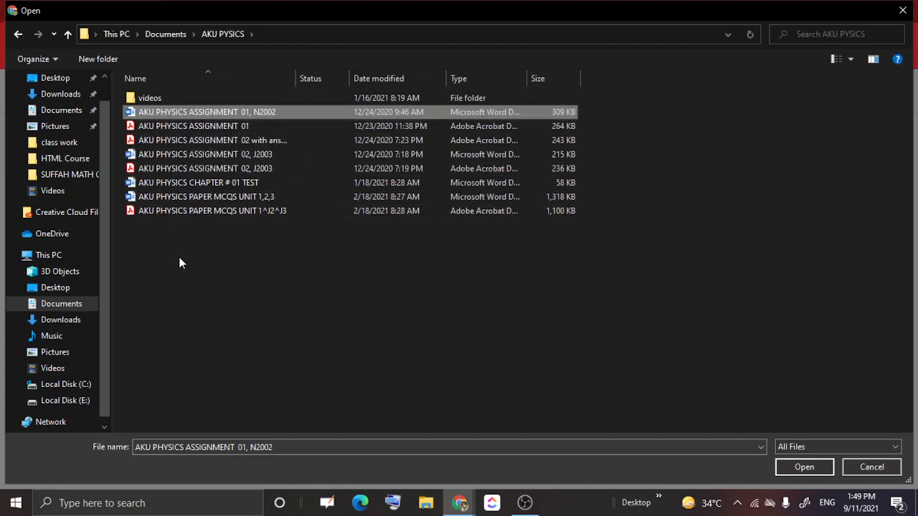
pyautogui.click(191, 129)
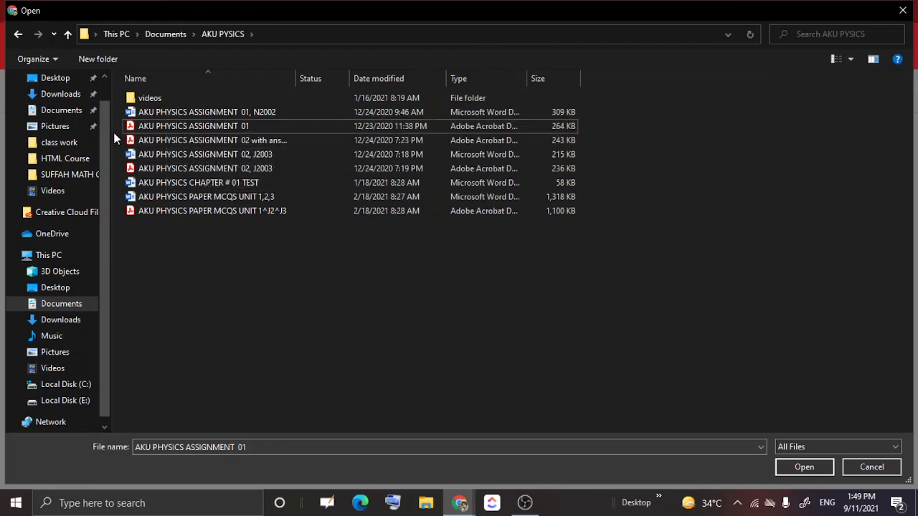
pyautogui.keyDown('ctrl'); pyautogui.click(141, 114); pyautogui.keyUp('ctrl')
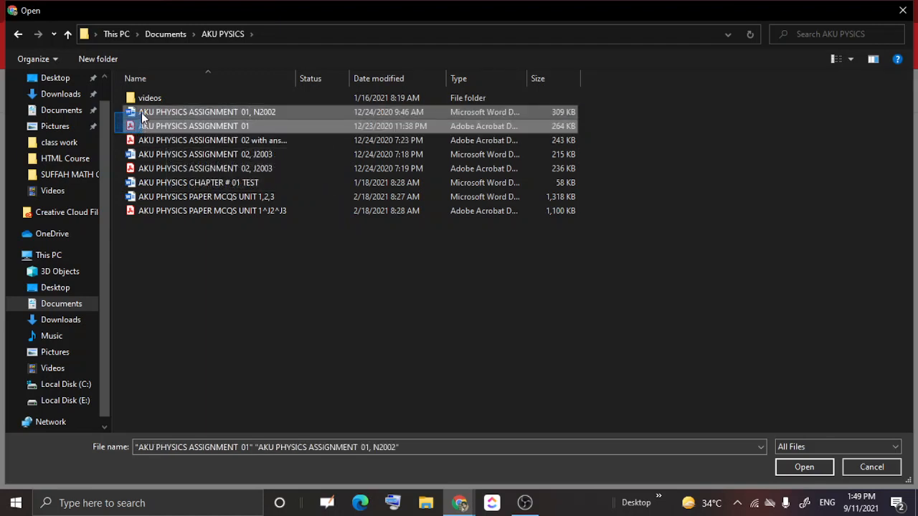
pyautogui.click(175, 250)
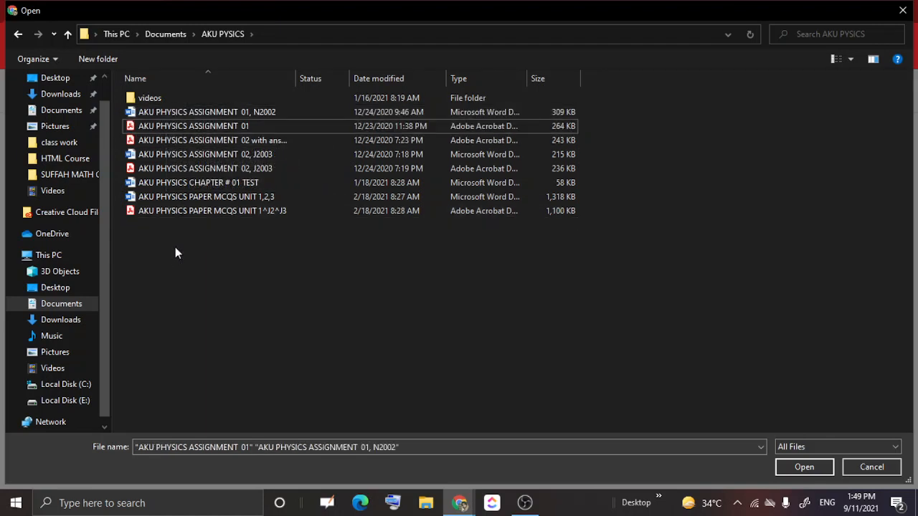
pyautogui.click(196, 113)
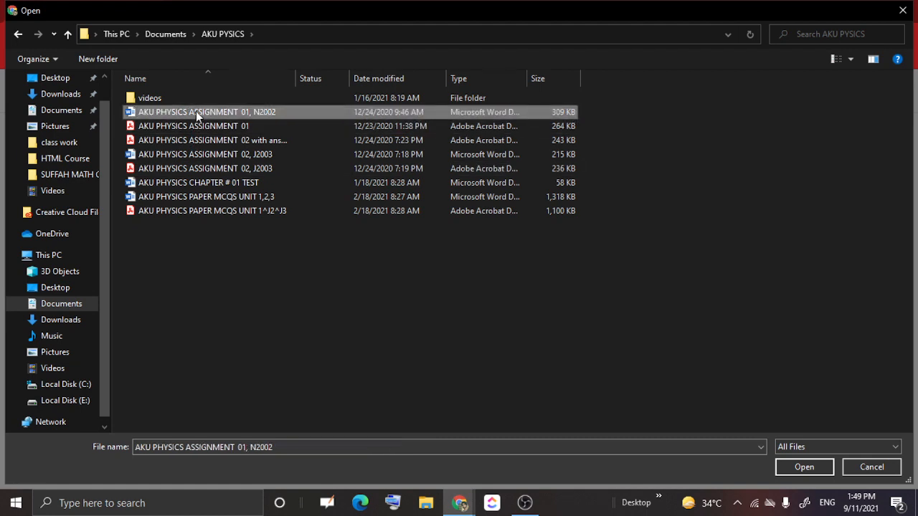
pyautogui.keyDown('ctrl'); pyautogui.click(195, 130); pyautogui.keyUp('ctrl')
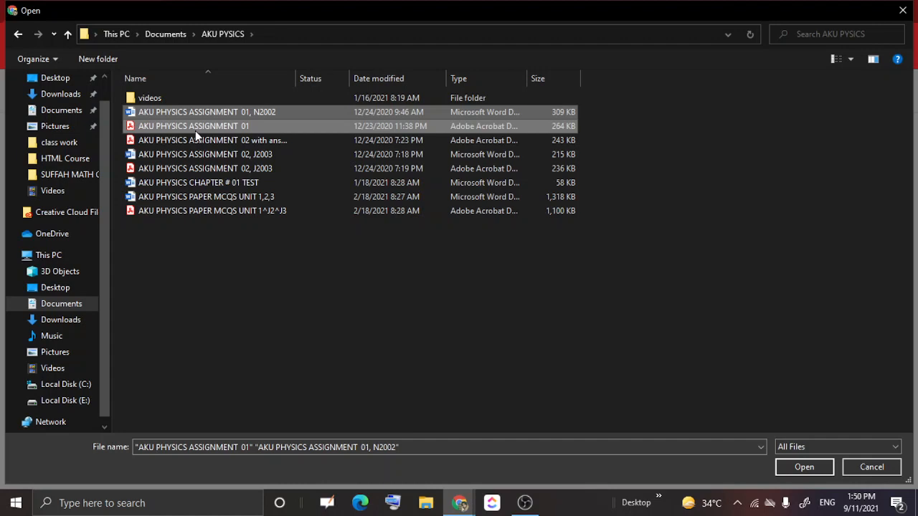
pyautogui.click(209, 249)
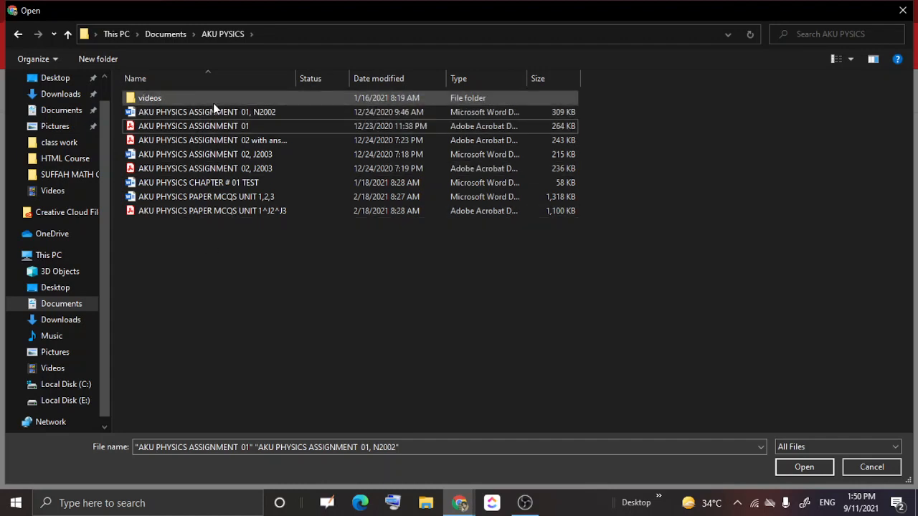
pyautogui.click(213, 114)
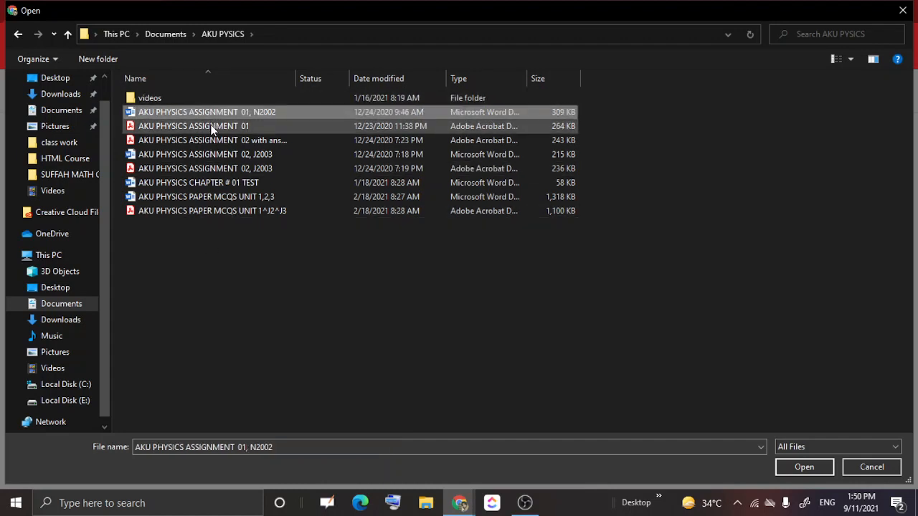
pyautogui.click(212, 127)
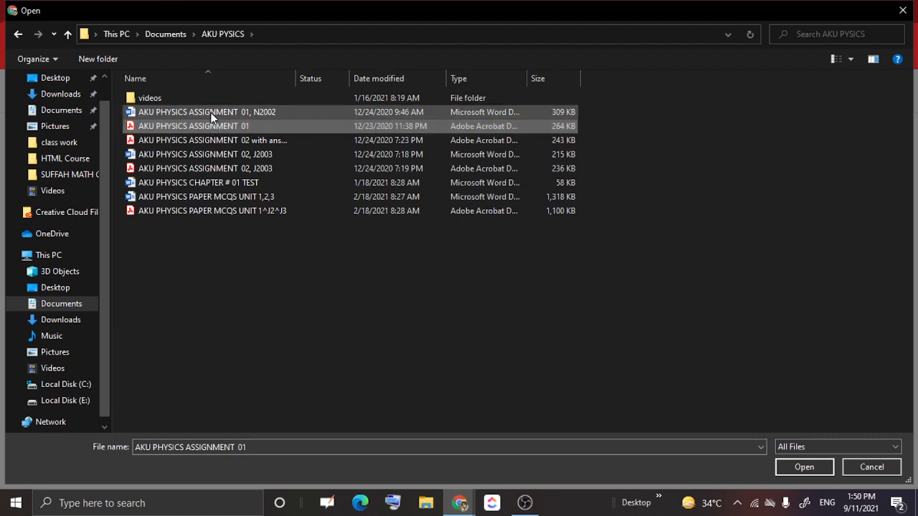
pyautogui.keyDown('ctrl'); pyautogui.click(212, 115); pyautogui.keyUp('ctrl')
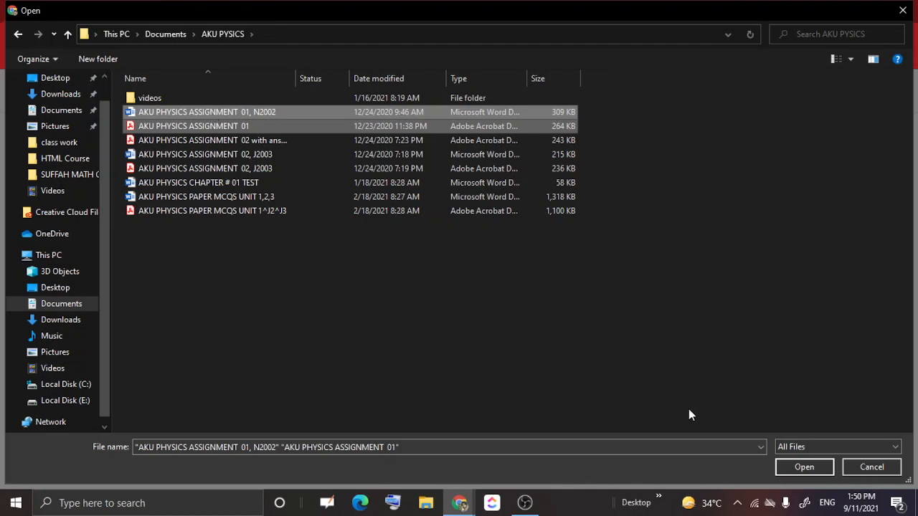
pyautogui.click(802, 467)
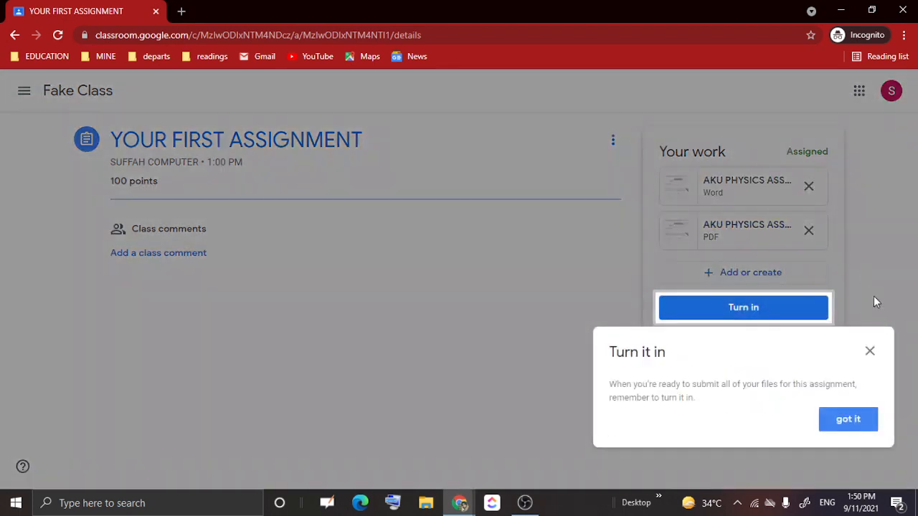
# Dismiss the tip and turn in the assignment with its Word and PDF files.
pyautogui.click(870, 351)
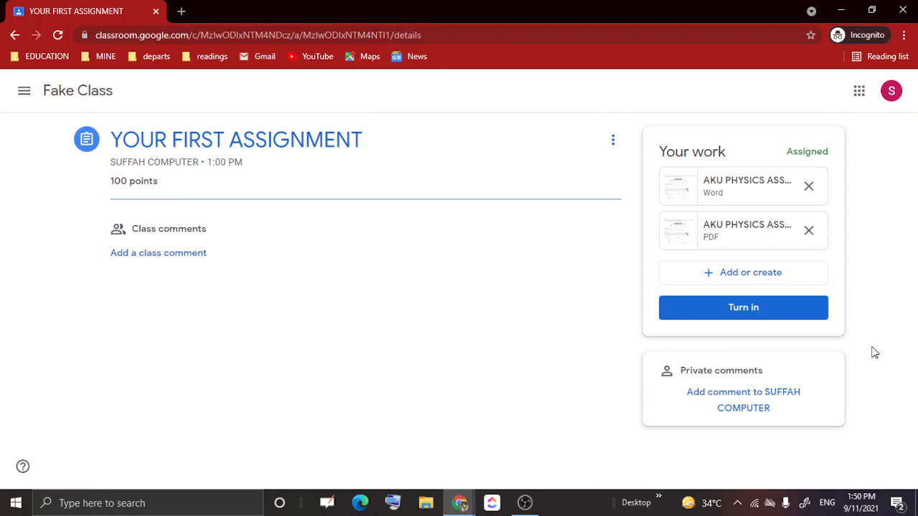
pyautogui.click(720, 315)
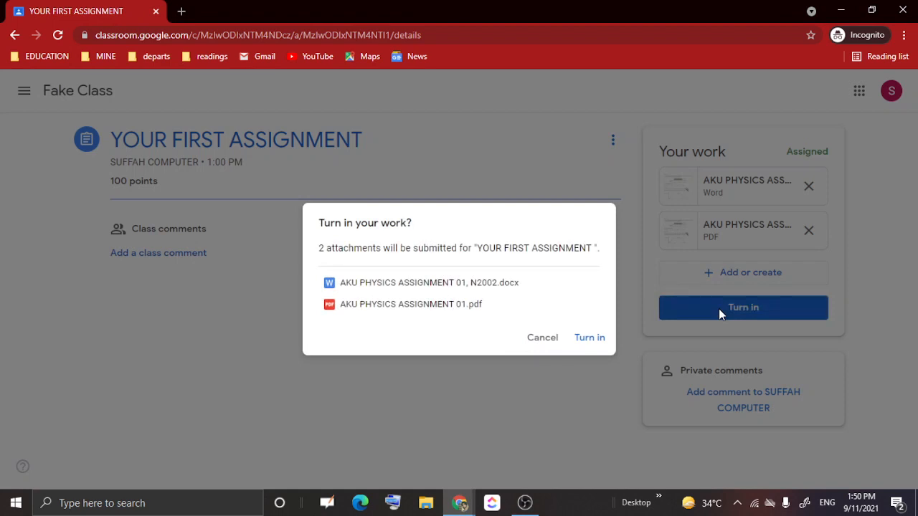
pyautogui.click(602, 339)
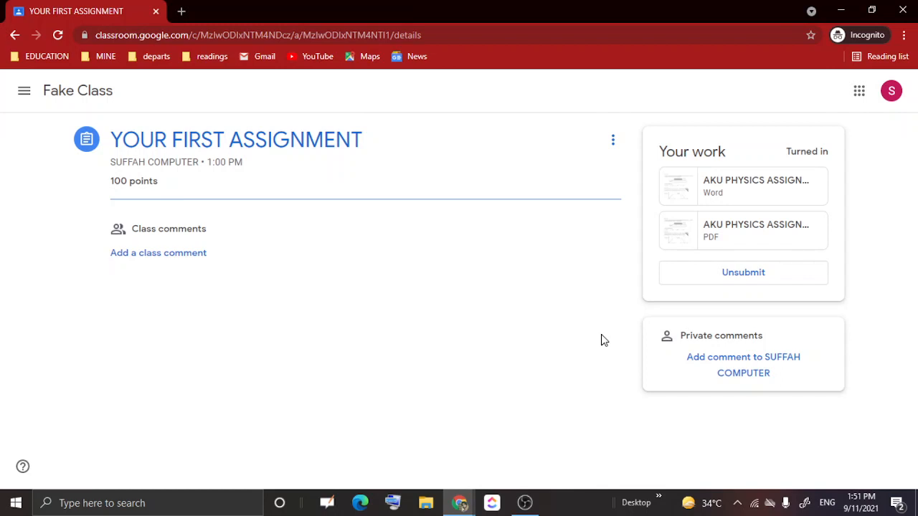
# Unsubmit YOUR FIRST ASSIGNMENT so its attachments can be changed.
pyautogui.click(789, 273)
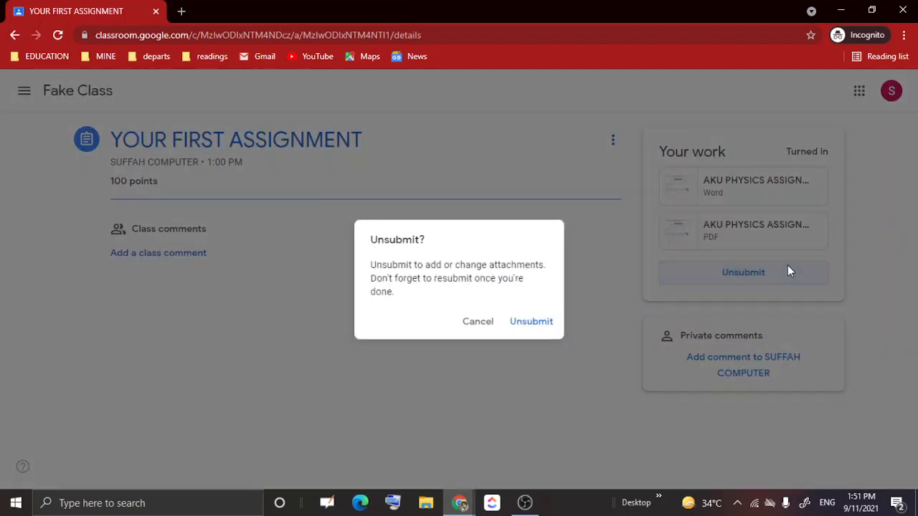
pyautogui.click(530, 324)
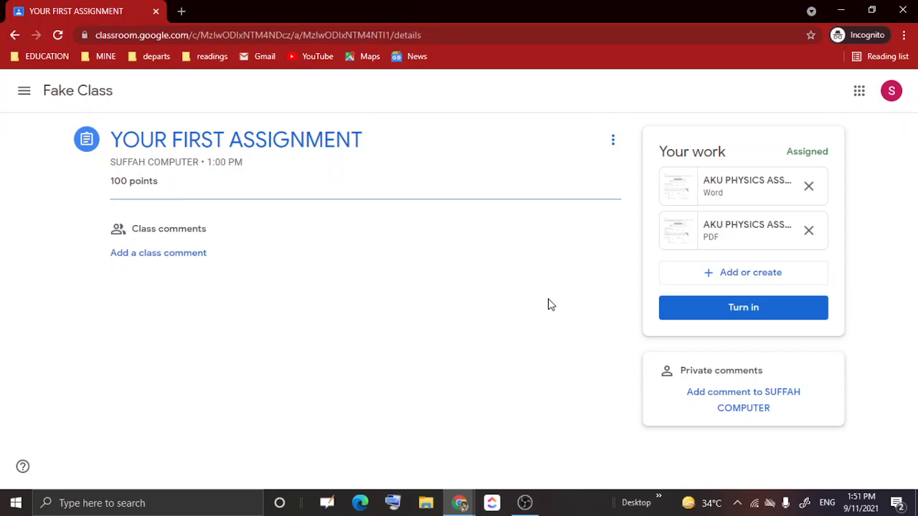
pyautogui.click(730, 278)
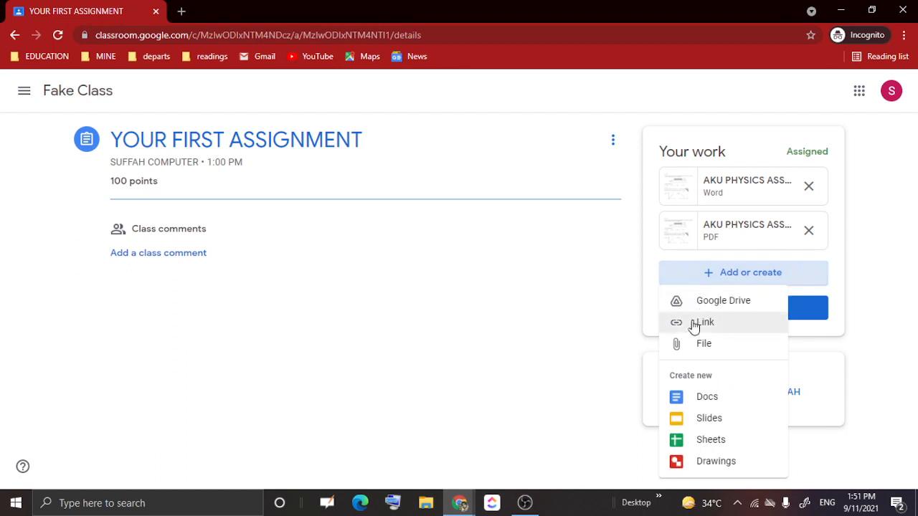
pyautogui.click(691, 347)
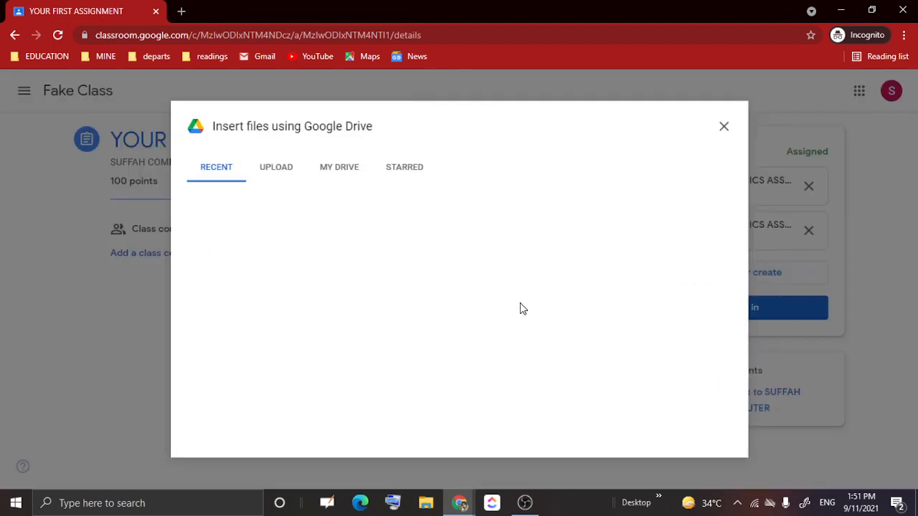
pyautogui.click(725, 125)
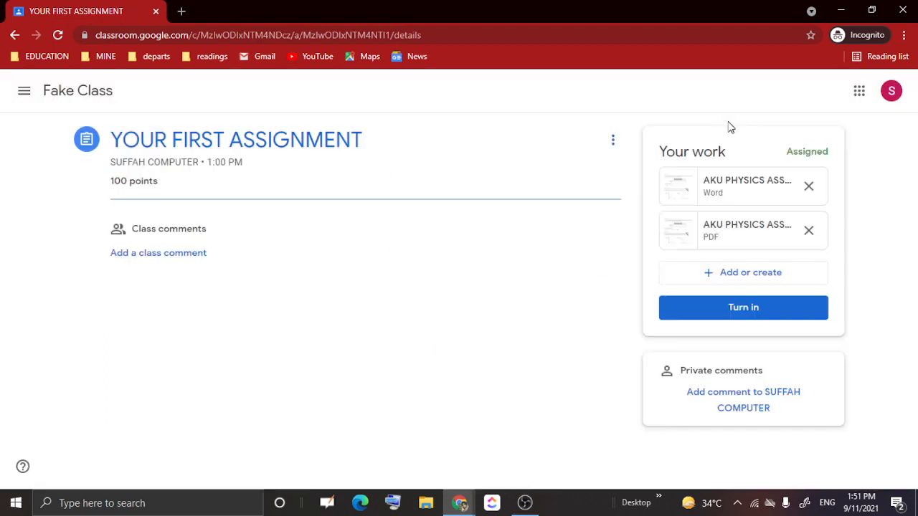
# Remove the PDF attachment, leaving only the N2002 Word file.
pyautogui.click(809, 232)
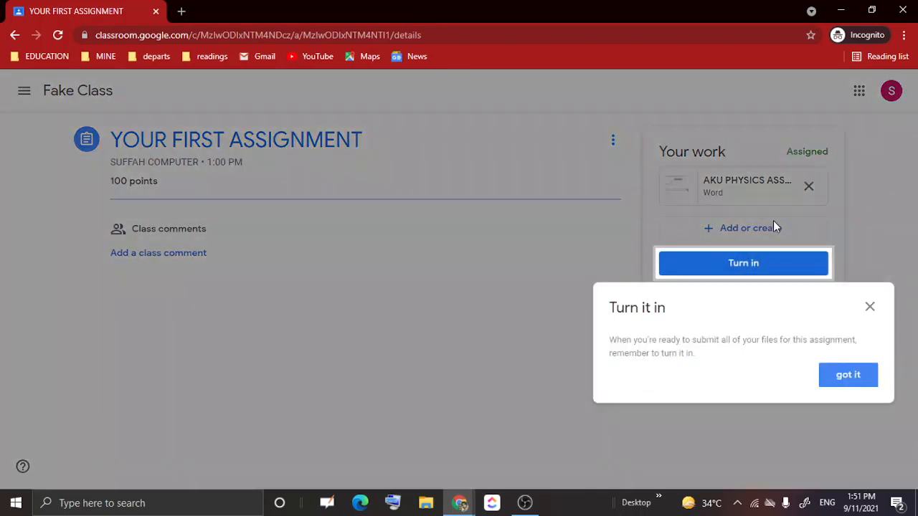
pyautogui.moveTo(880, 307); pyautogui.dragTo(878, 310)
pyautogui.click(867, 310)
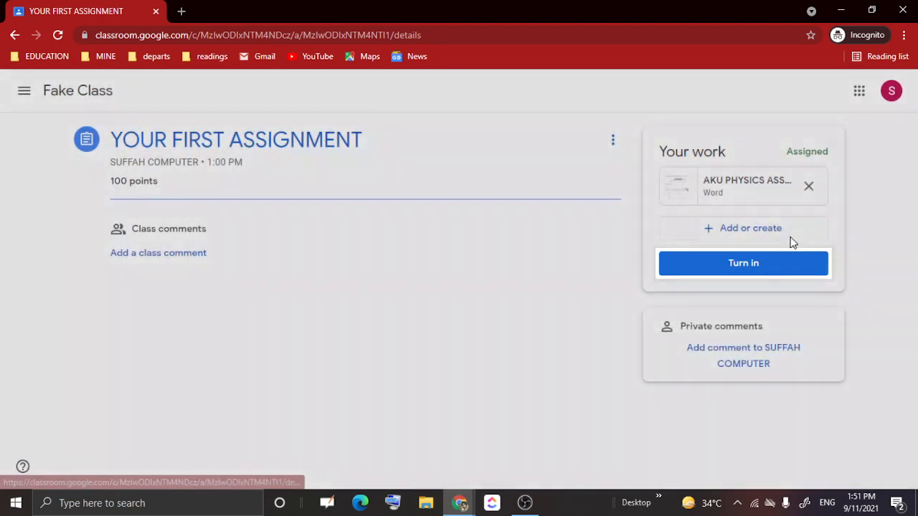
pyautogui.click(777, 232)
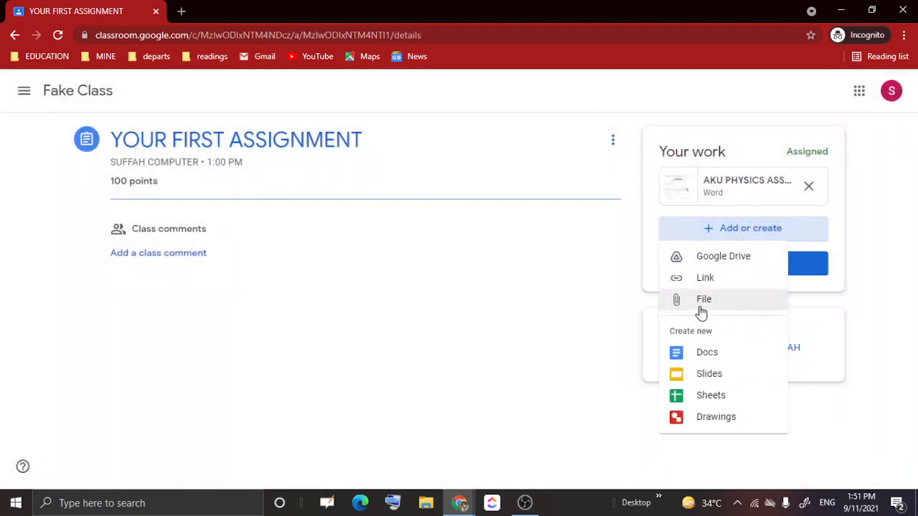
# Upload the two AKU PHYSICS PAPER MCQS files to the assignment.
pyautogui.click(700, 310)
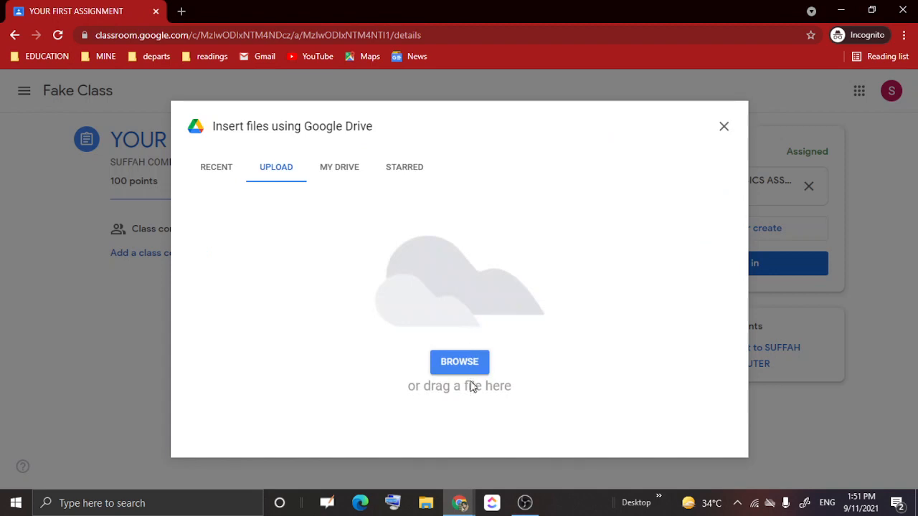
pyautogui.click(464, 357)
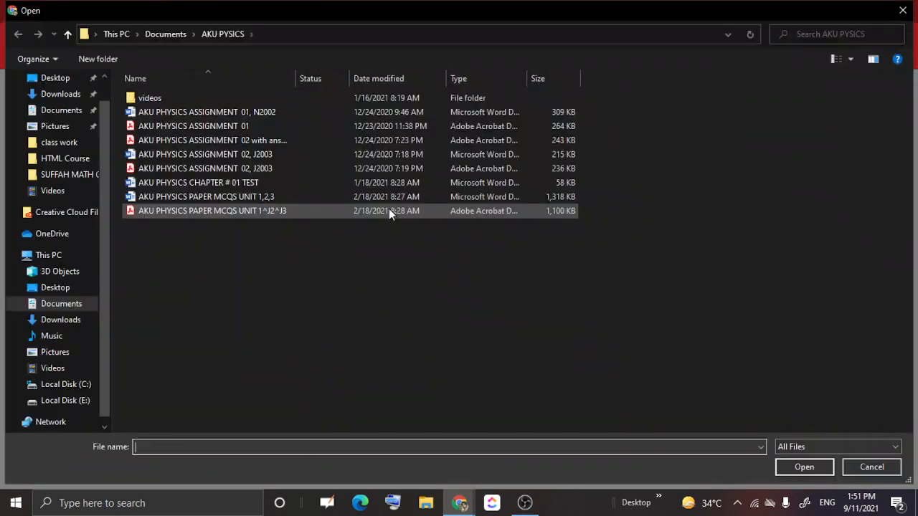
pyautogui.moveTo(200, 228); pyautogui.dragTo(201, 200)
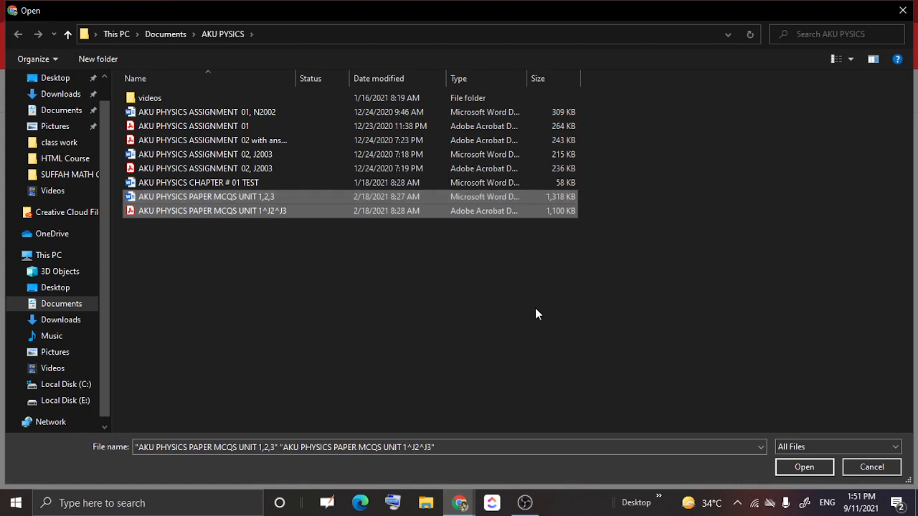
pyautogui.click(796, 467)
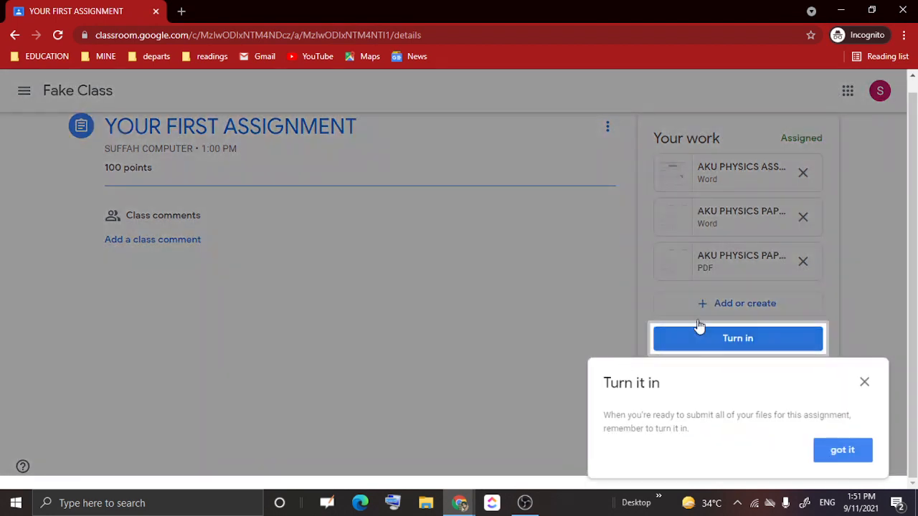
# Turn in the assignment again with all three attachments.
pyautogui.click(757, 342)
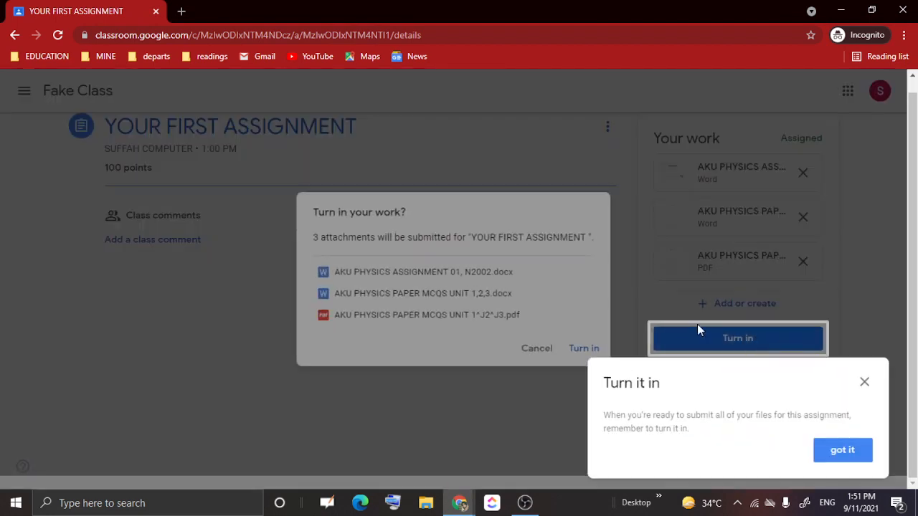
pyautogui.click(836, 459)
pyautogui.click(588, 350)
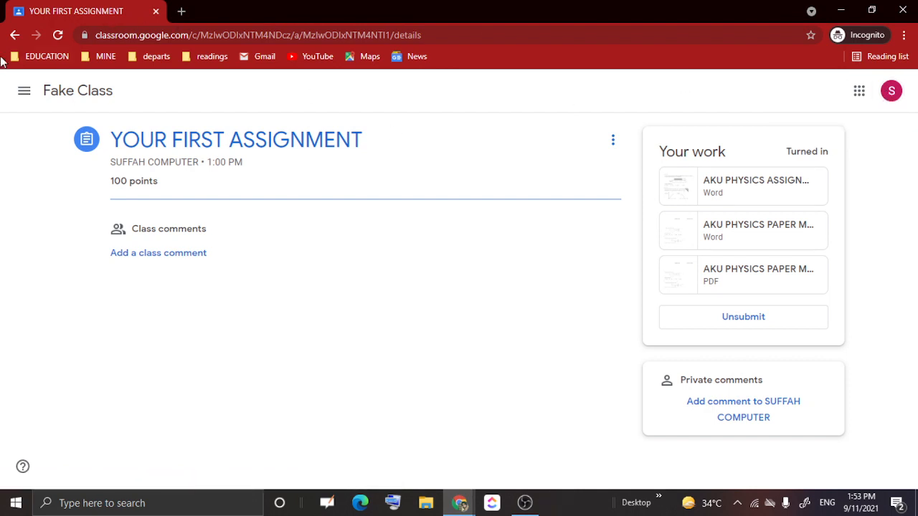
# Open Fake Class from the menu and look through its People, Classwork and Stream pages.
pyautogui.click(25, 92)
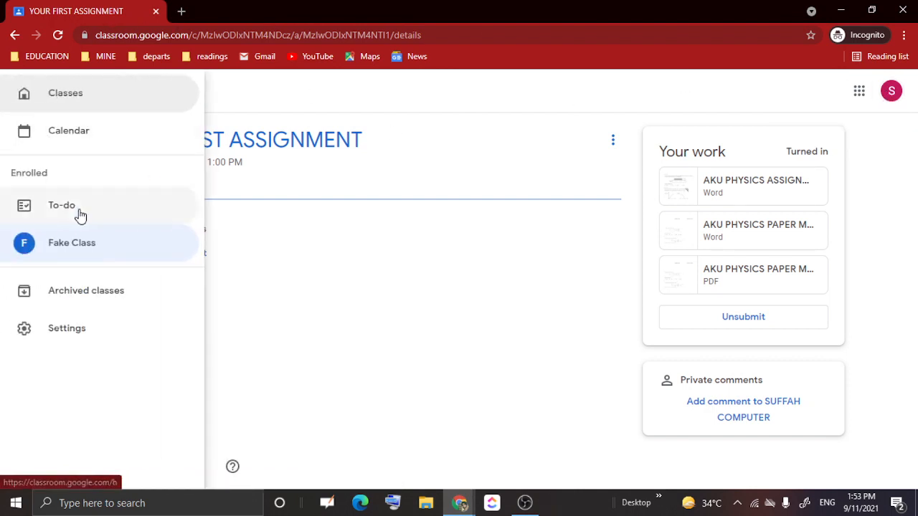
pyautogui.click(102, 253)
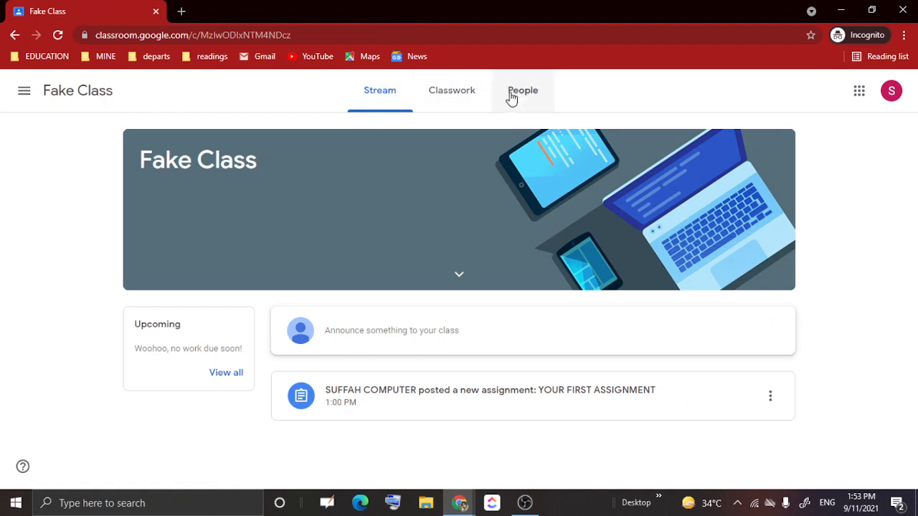
pyautogui.click(521, 99)
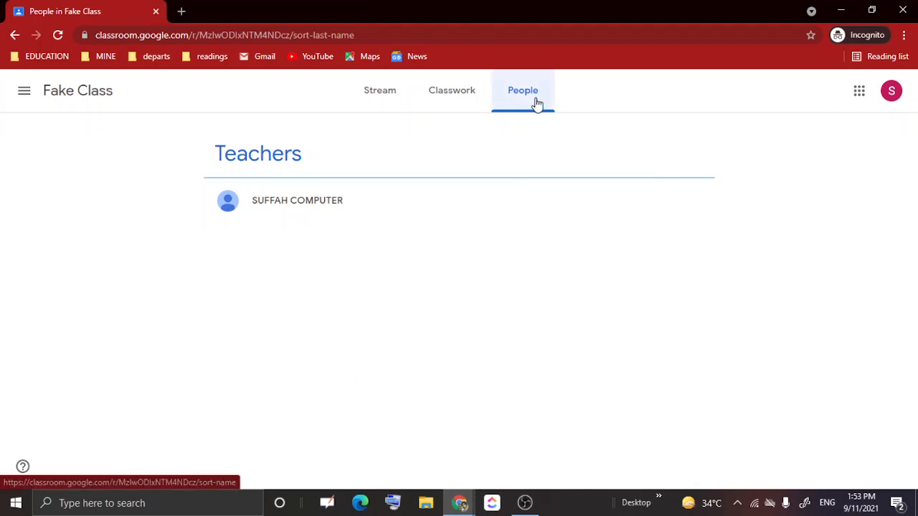
pyautogui.click(461, 104)
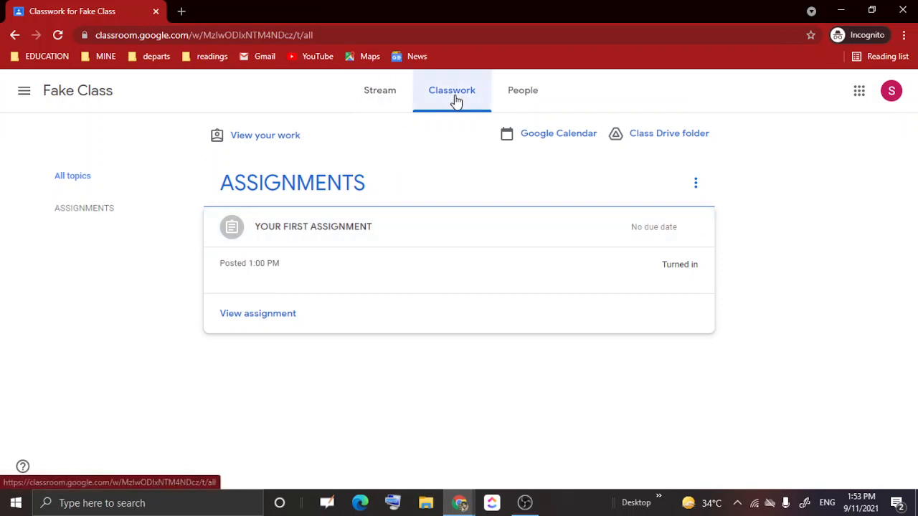
pyautogui.click(397, 96)
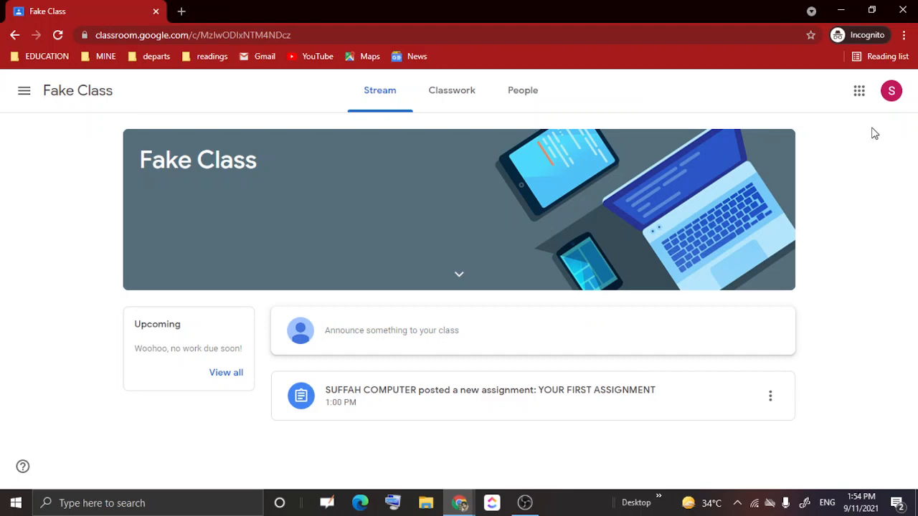
# Sign out of the student account from the account avatar menu.
pyautogui.click(892, 92)
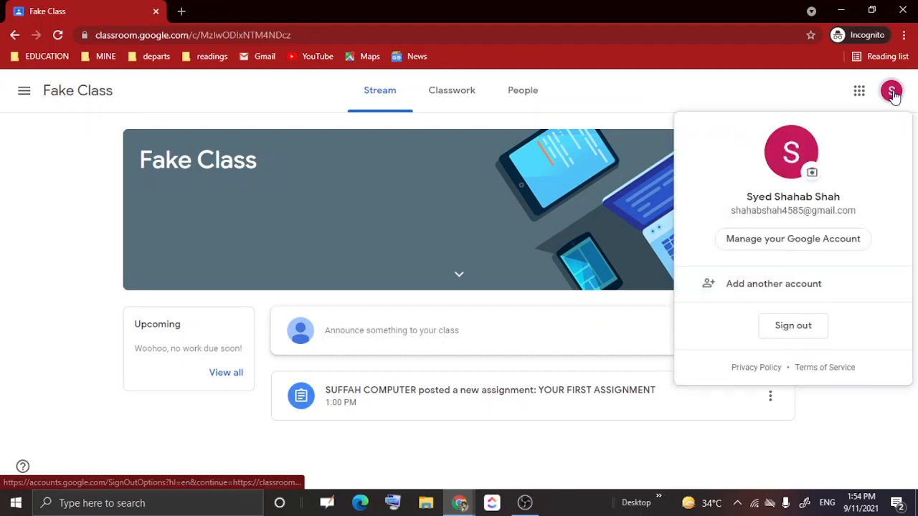
pyautogui.click(793, 326)
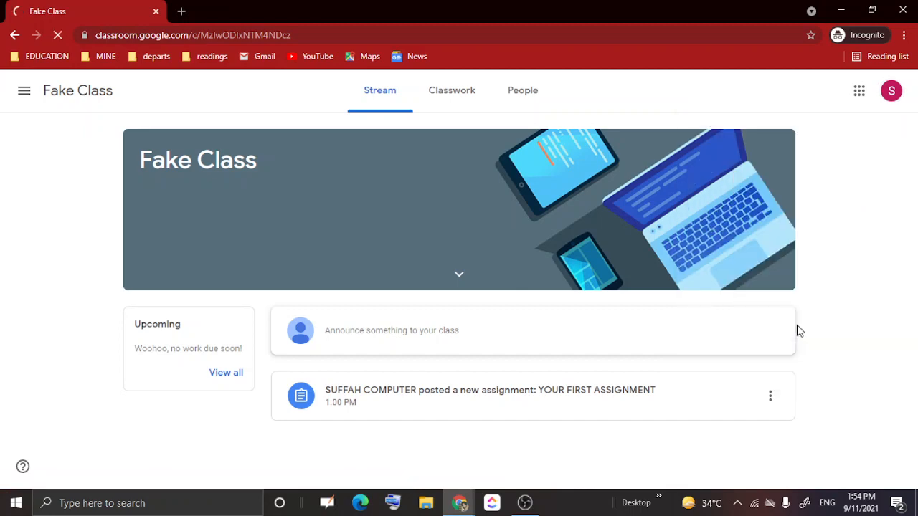